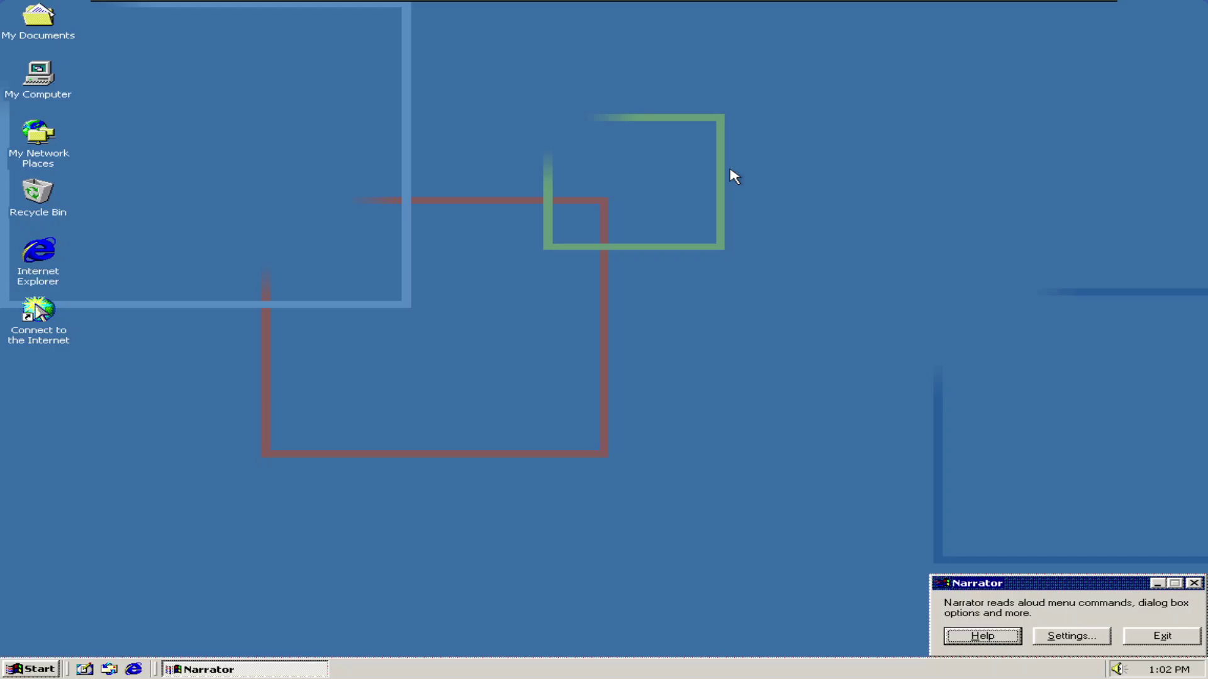
Open Narrator's Reading settings.
key(Tab)
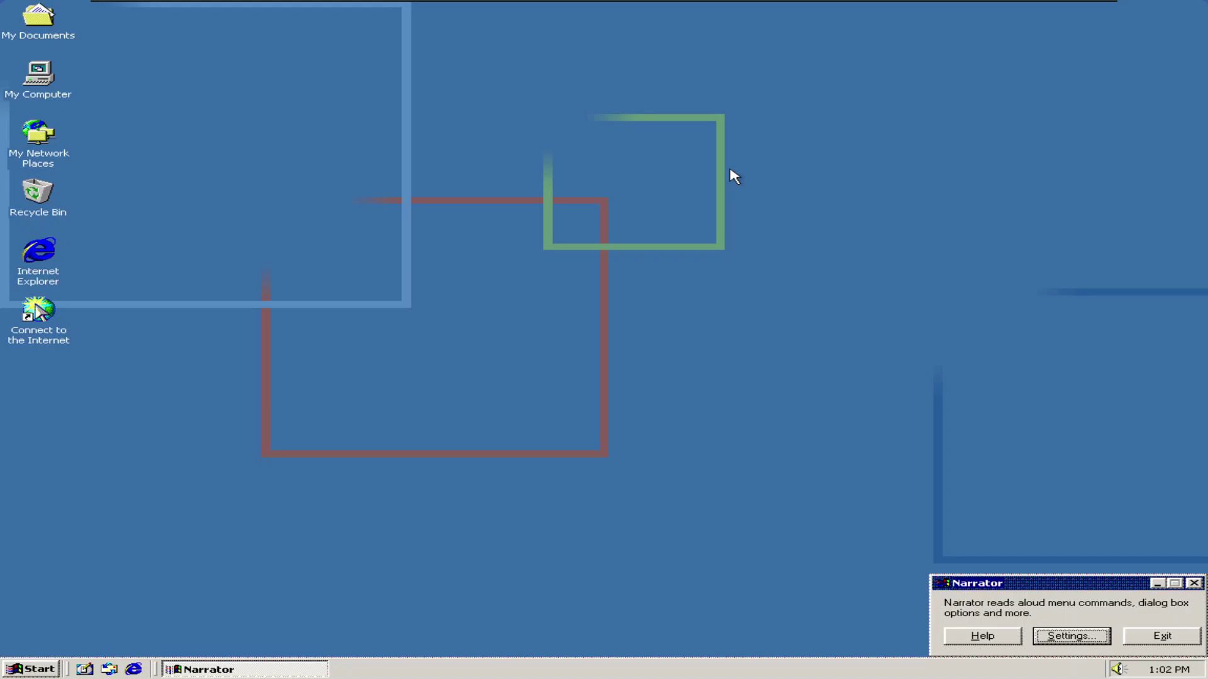
key(Return)
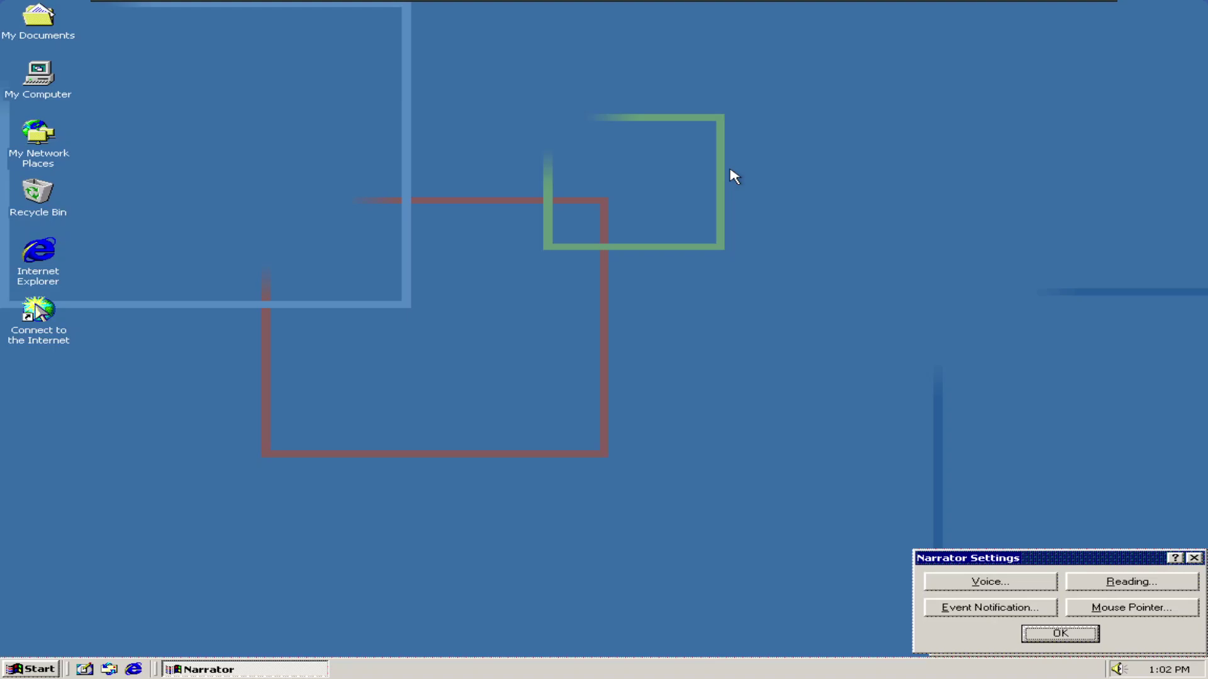
key(Tab)
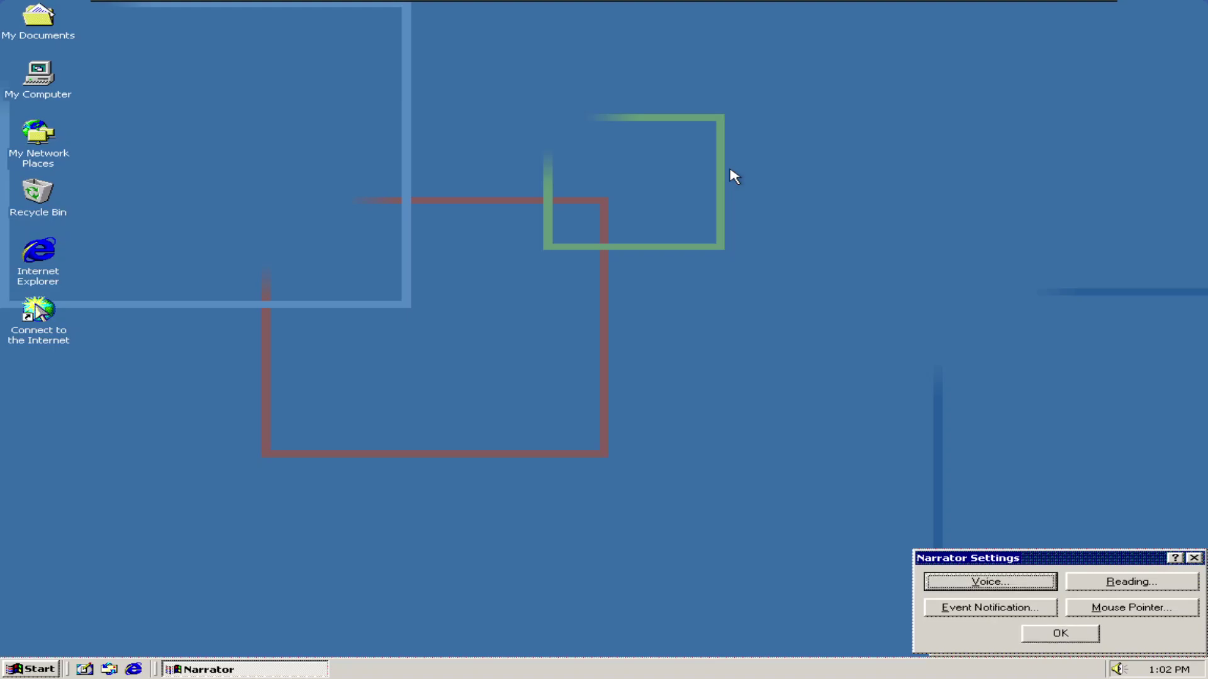
key(Tab)
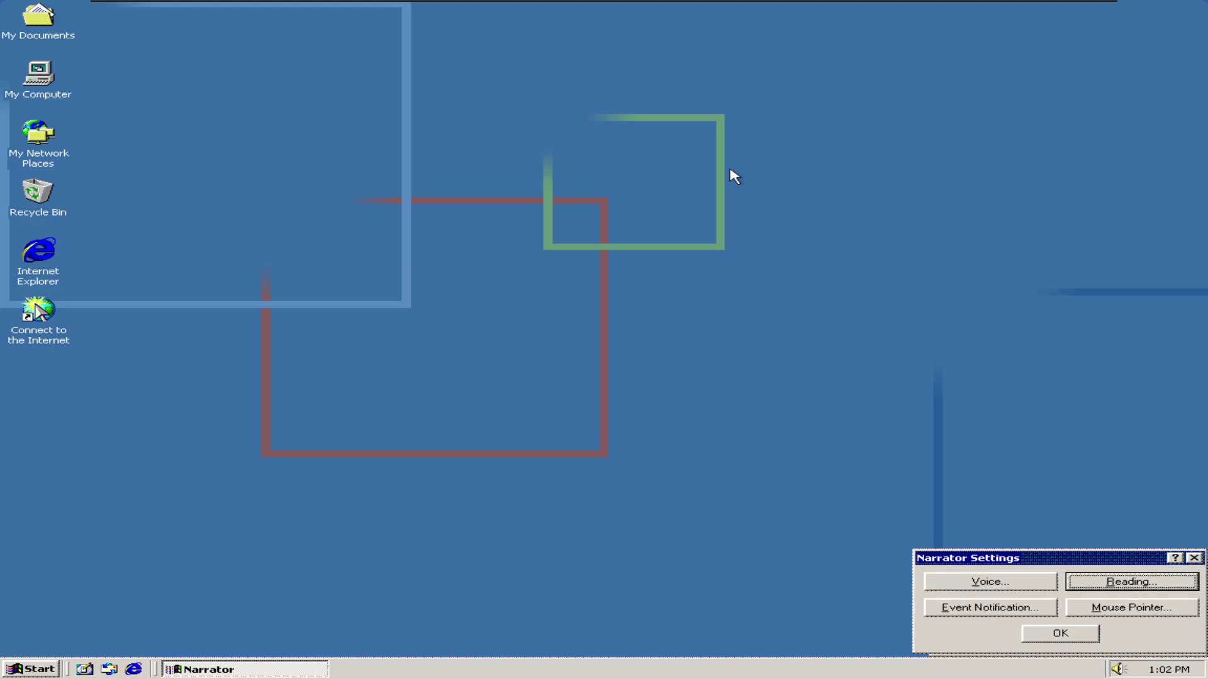
key(Return)
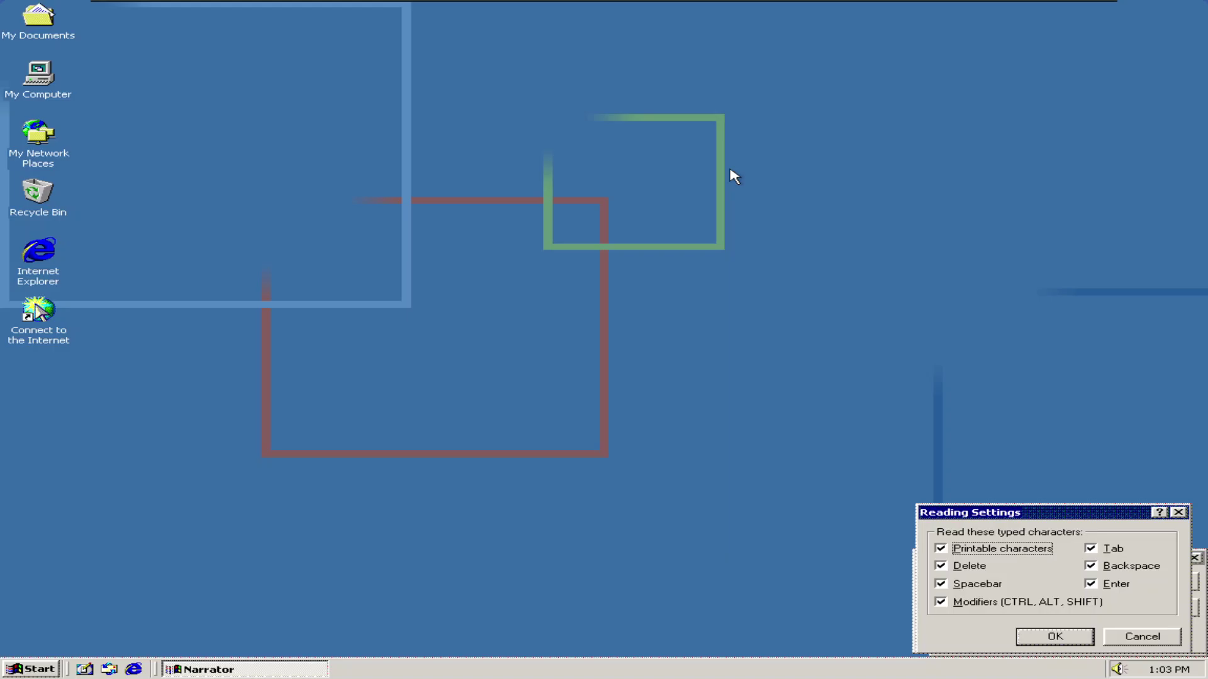
Stop Narrator from reading the Delete and Spacebar keys aloud.
key(Tab)
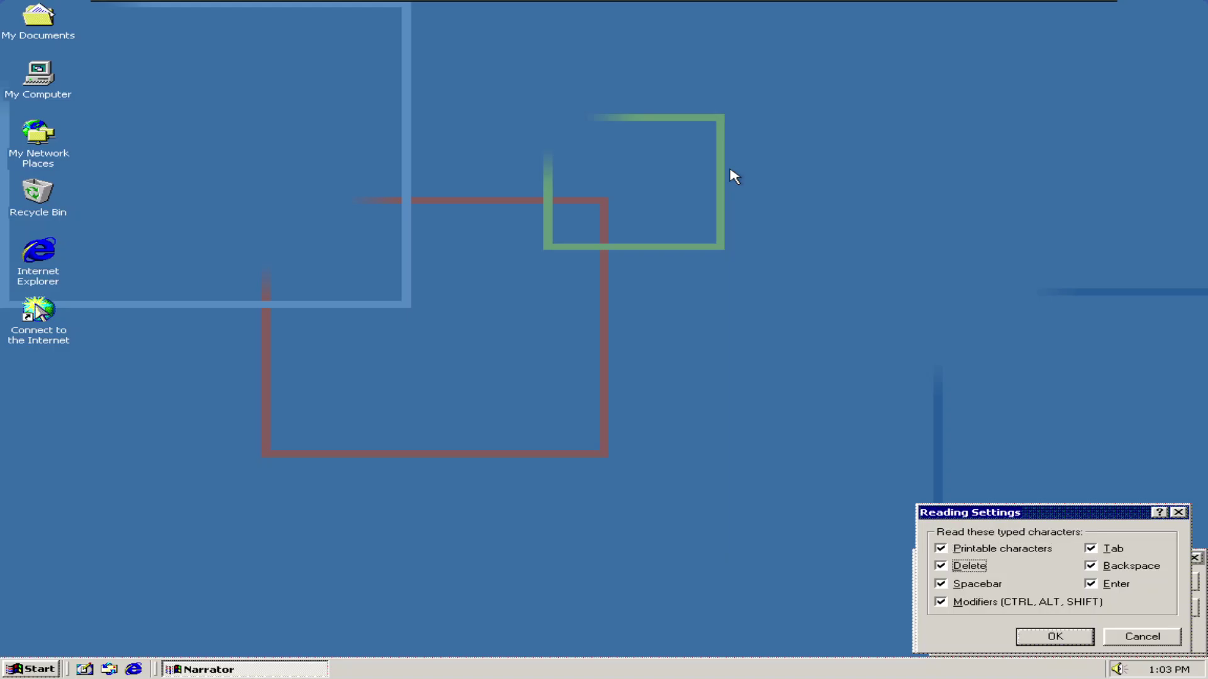
key(space)
key(shift+Tab)
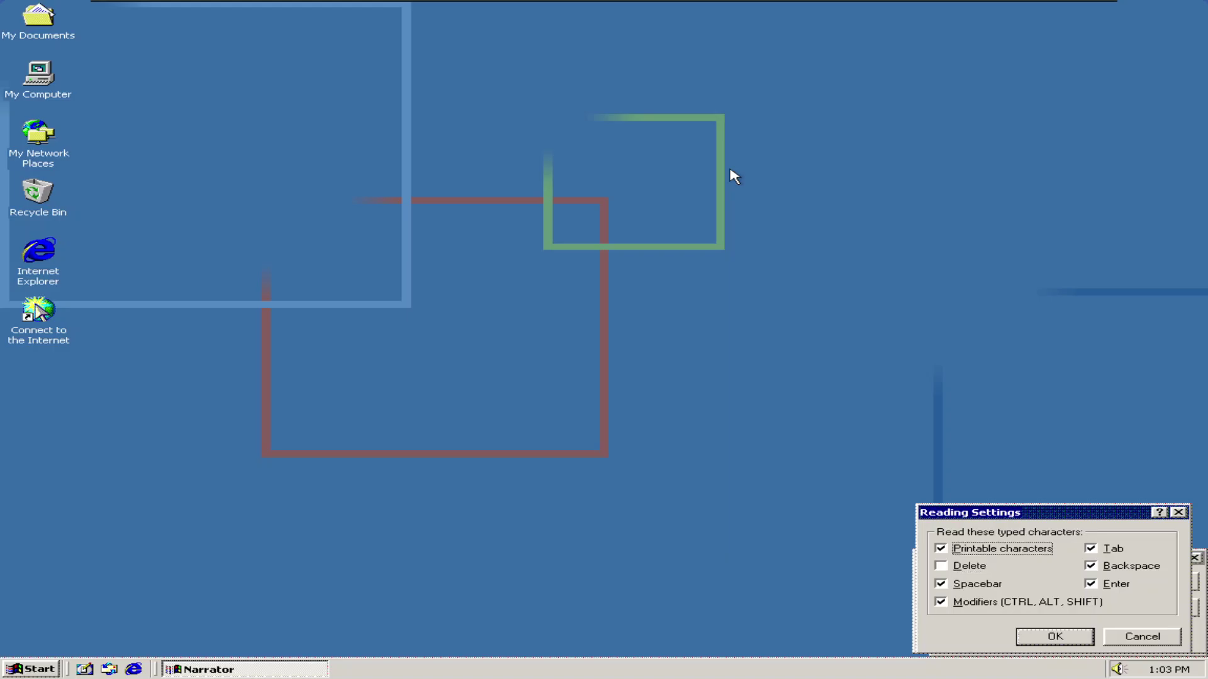
key(Tab)
key(Tab)
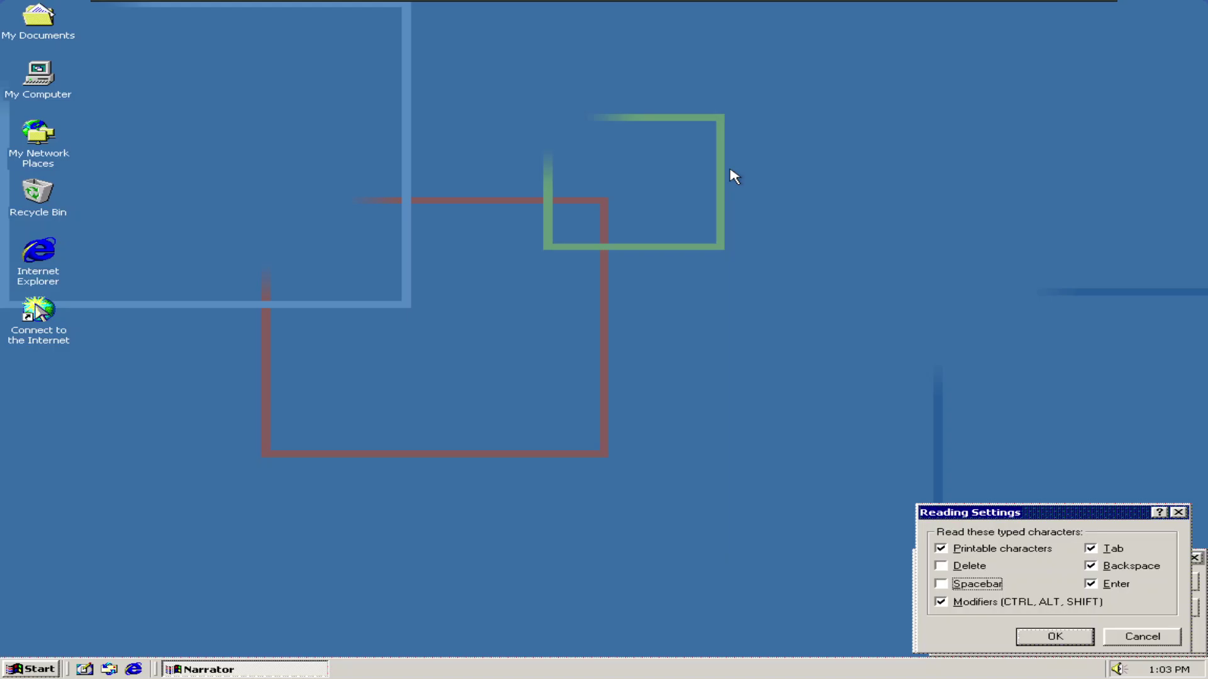
Turn off reading of the Modifiers (CTRL, ALT, SHIFT) and Tab keys, and accept the Reading settings.
key(Tab)
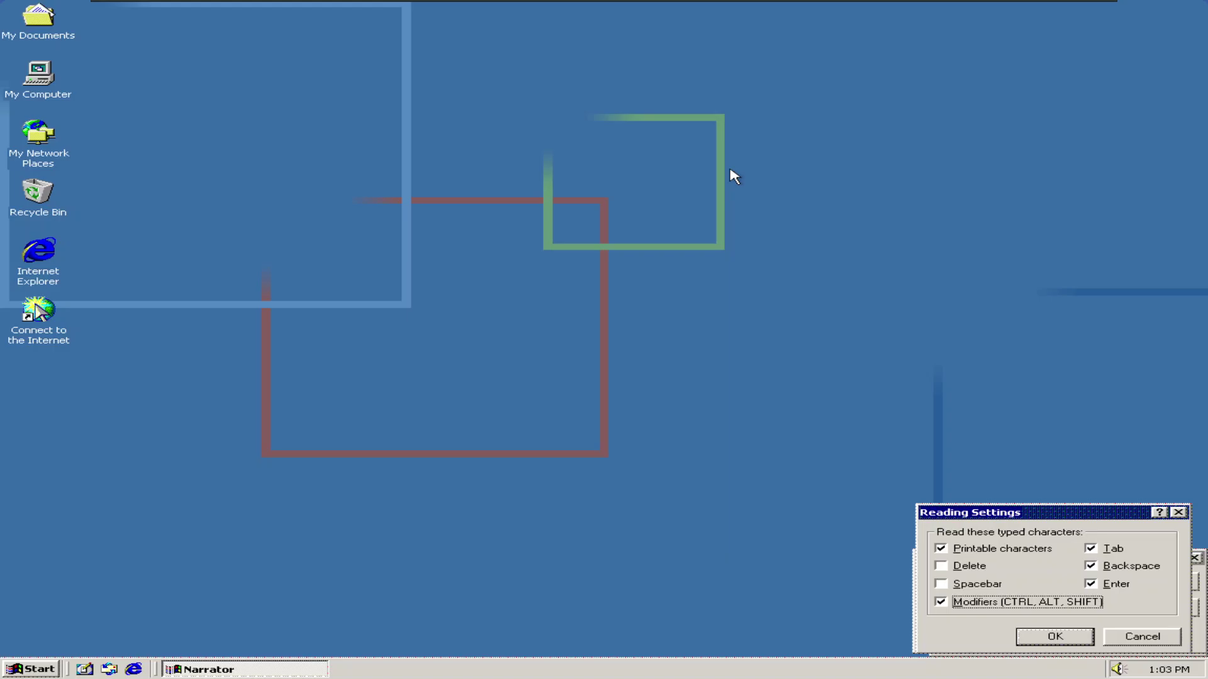
key(space)
key(Tab)
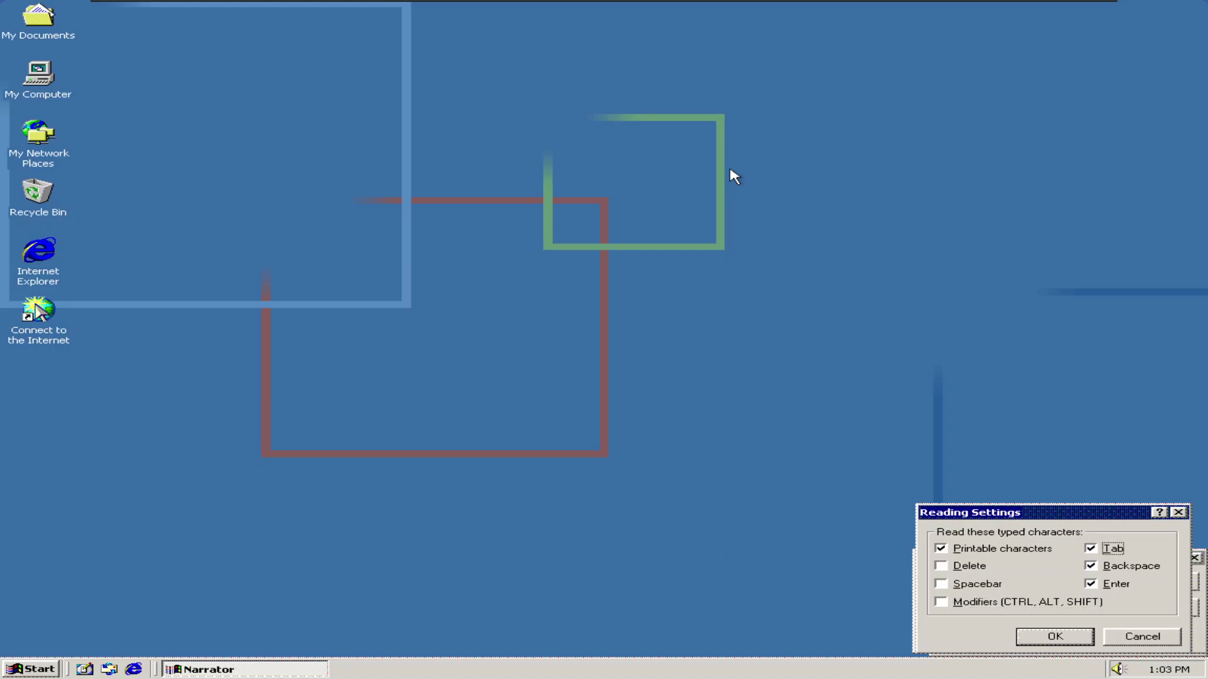
key(space)
key(Tab)
key(Tab)
key(Tab)
key(Return)
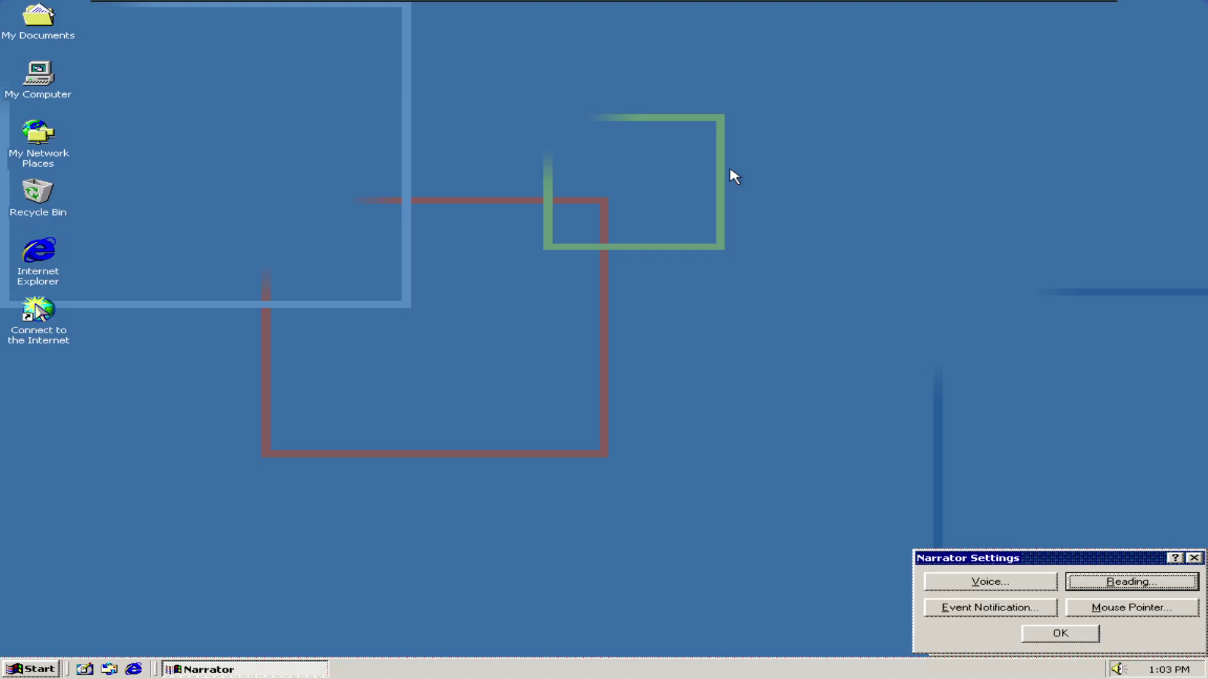
Open Narrator's Event Notification settings.
key(Tab)
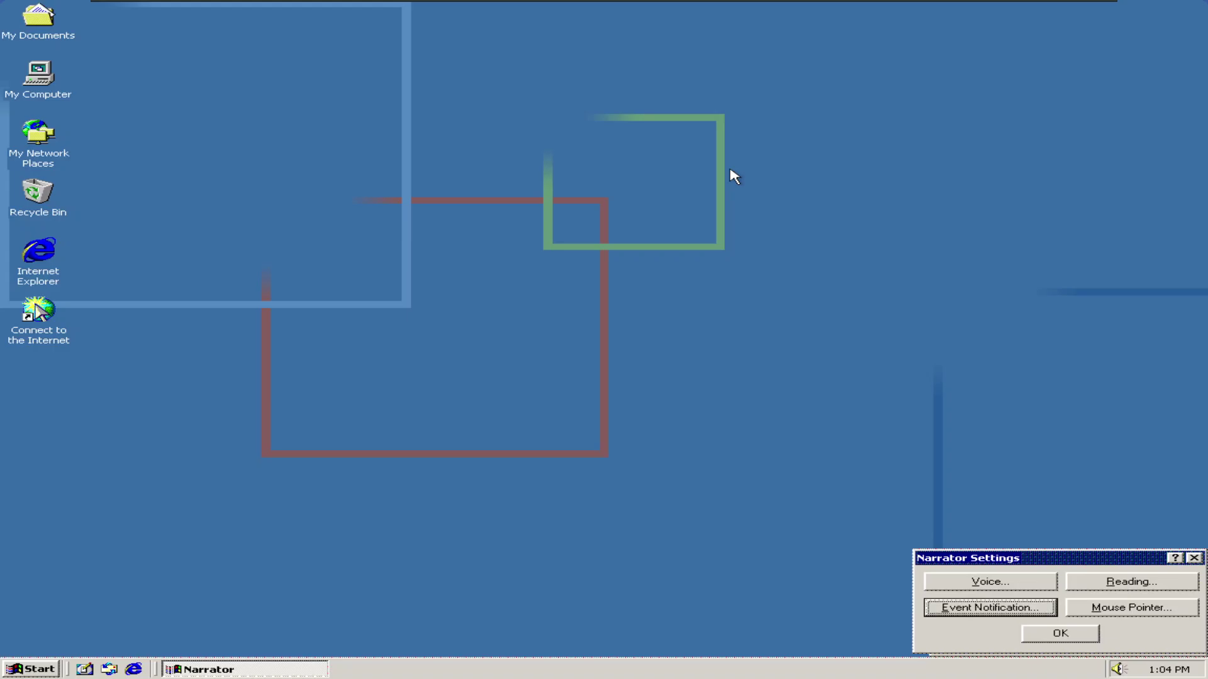
key(Return)
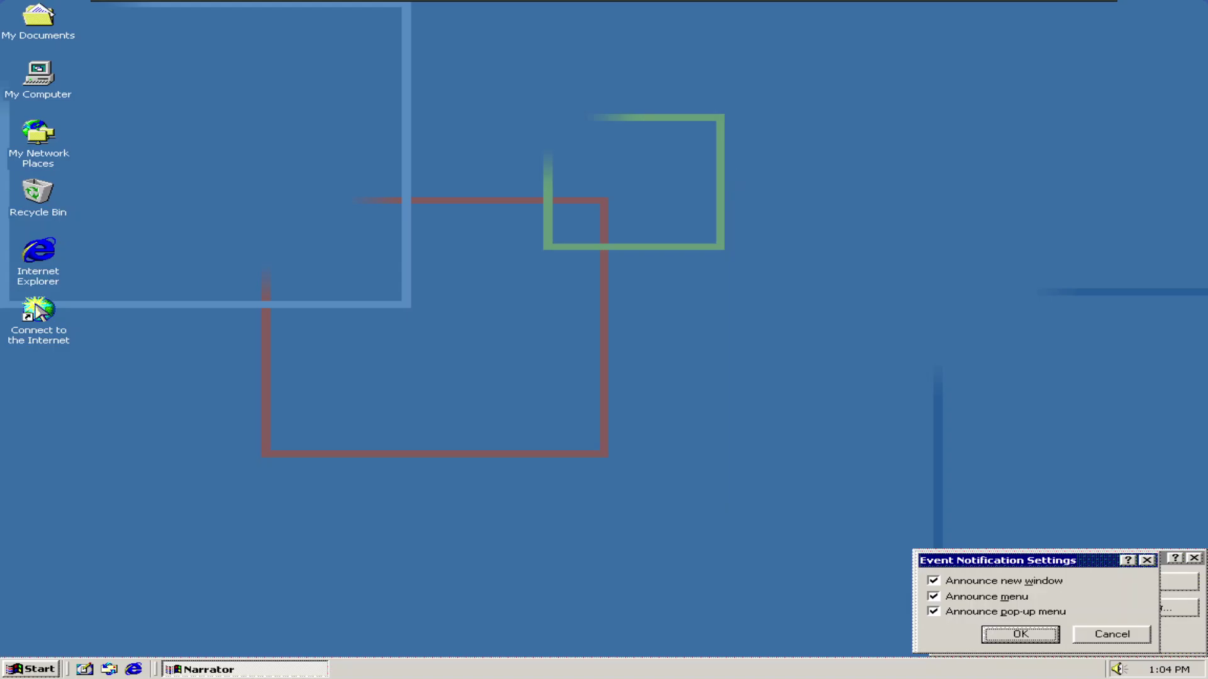
Go through the desktop's context commands one by one with Narrator running, from Properties up to Active Desktop, and dismiss them.
right_click(772, 116)
key(Up)
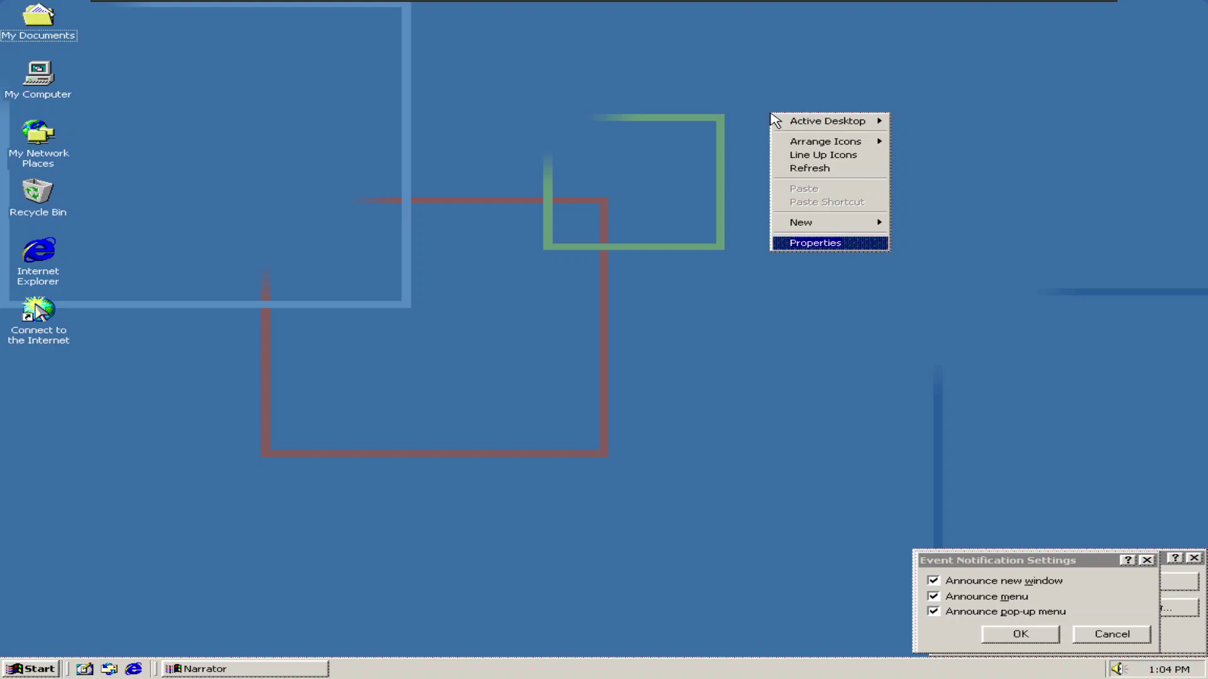
key(Up)
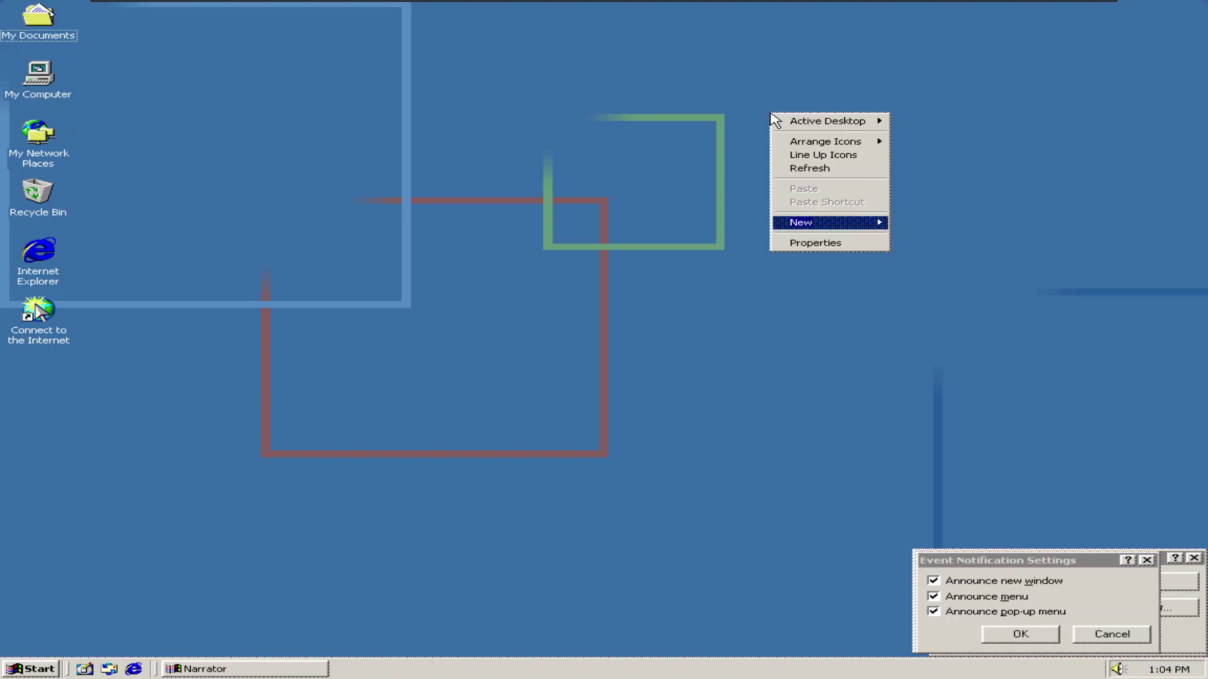
key(Up)
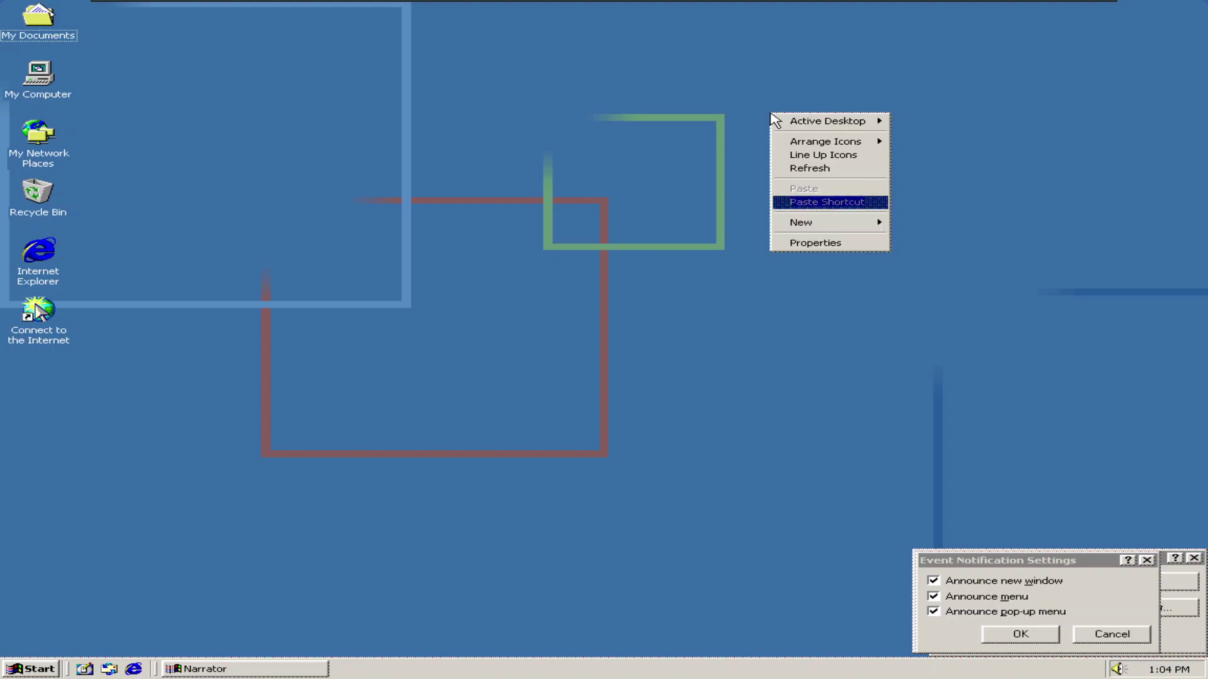
key(Up)
key(Up)
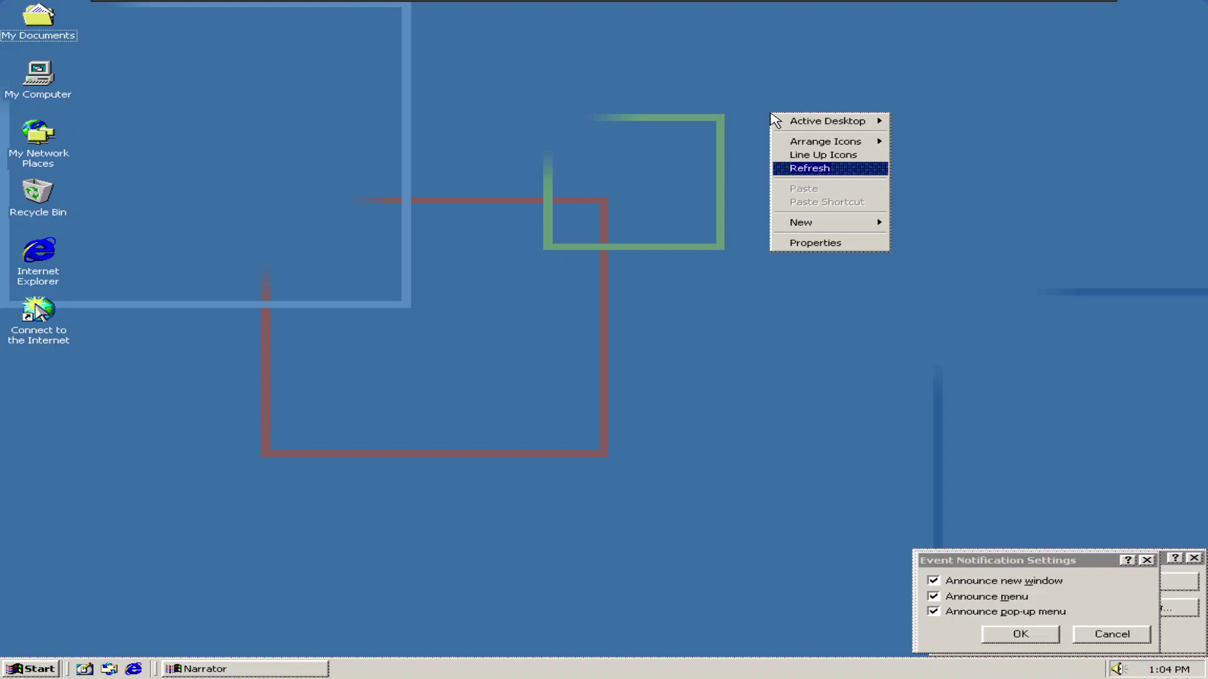
key(Up)
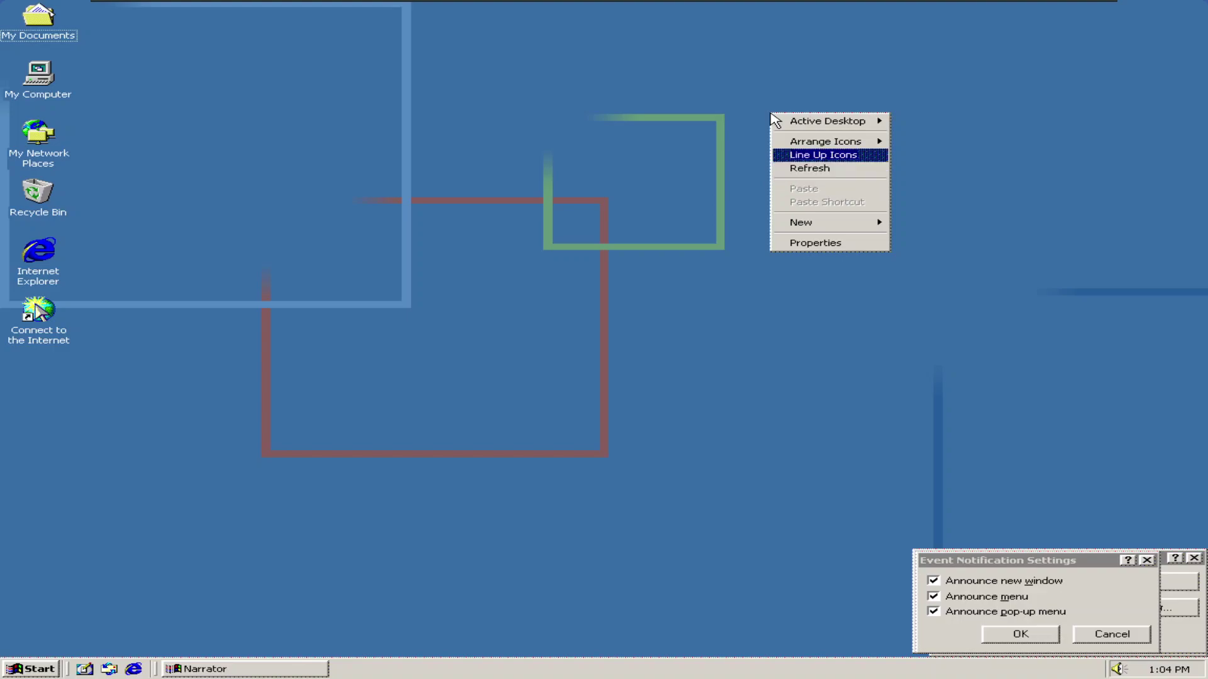
key(Up)
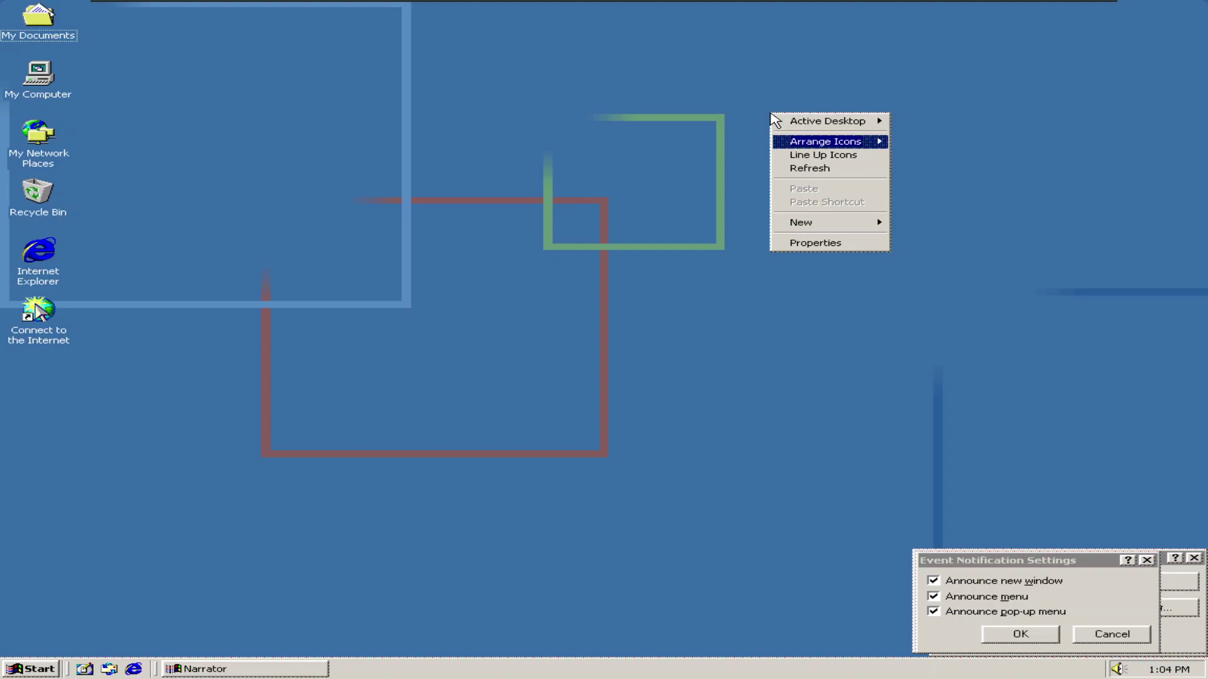
key(Up)
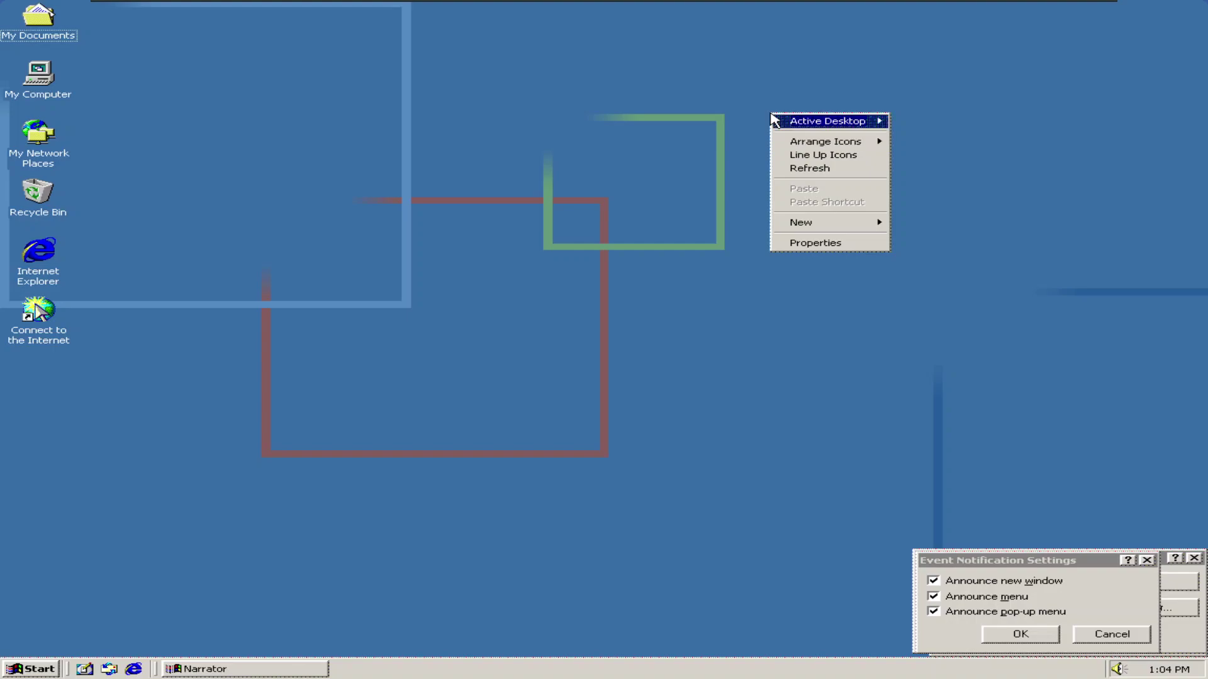
key(Up)
key(Up)
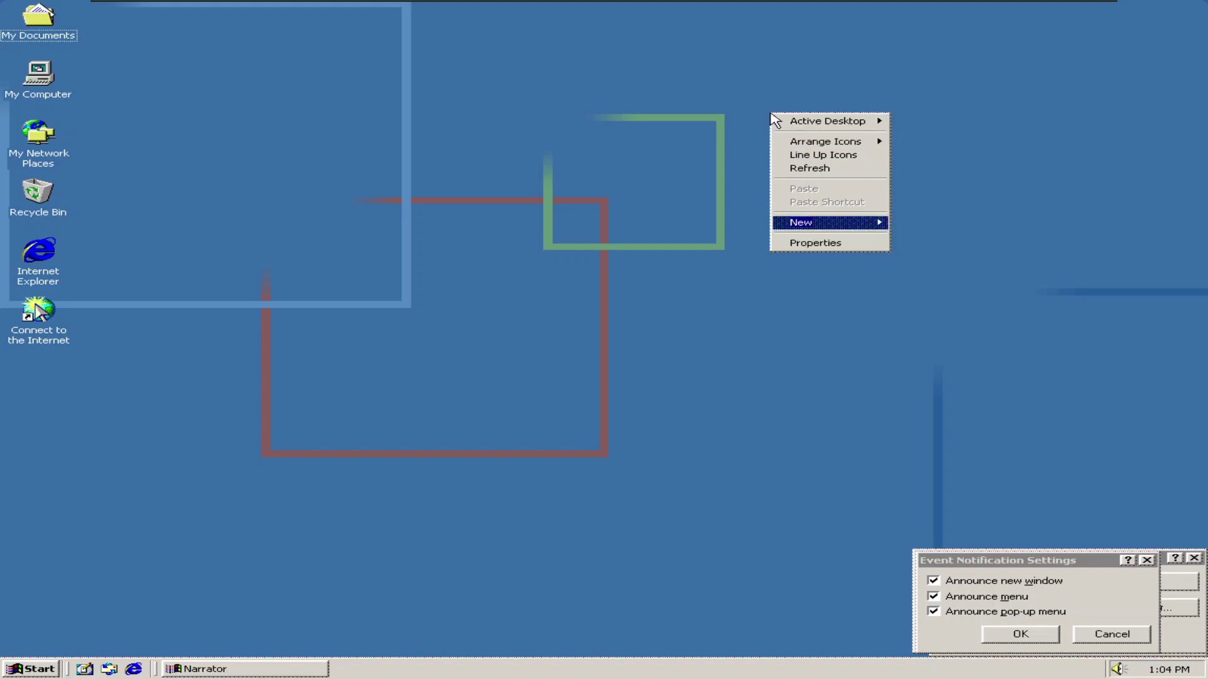
key(Up)
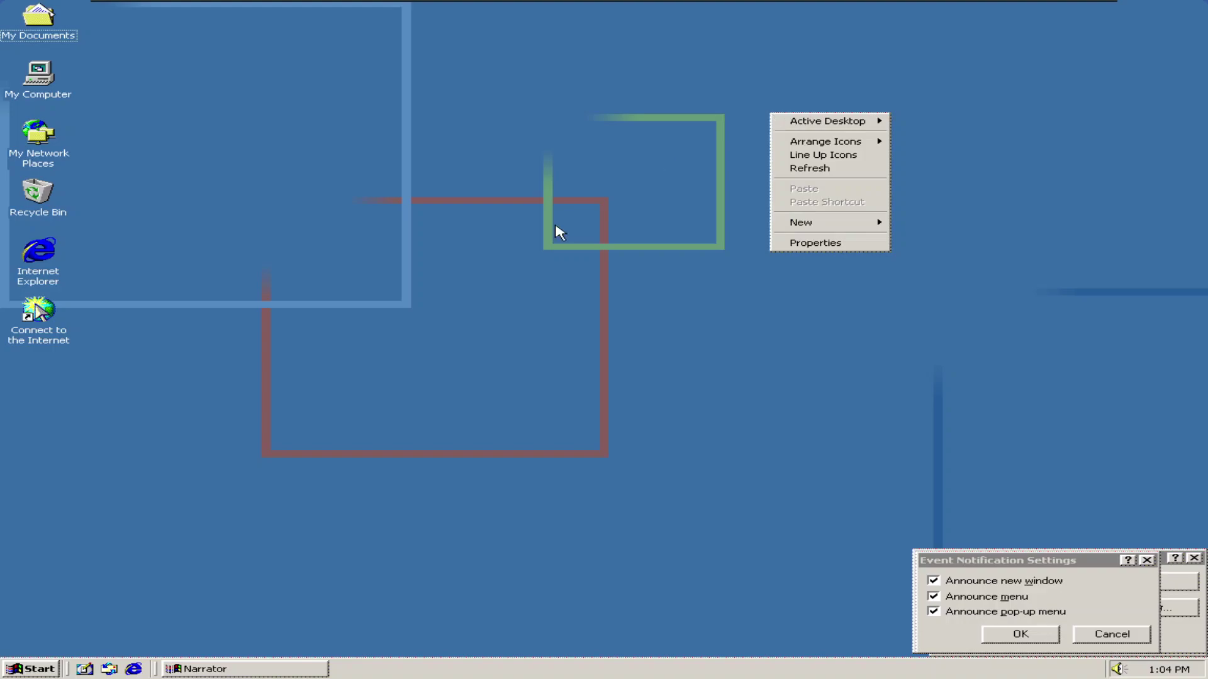
key(Escape)
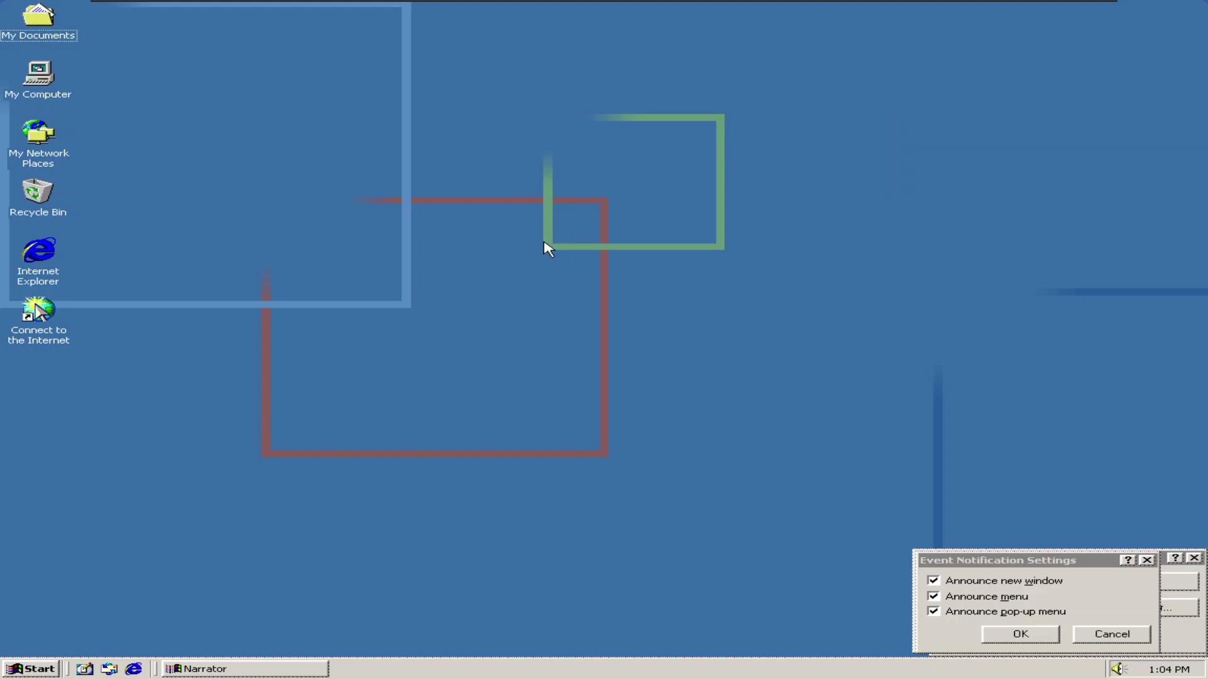
Step the selection through the desktop icons from My Computer to Connect to the Internet and back to Internet Explorer.
key(Down)
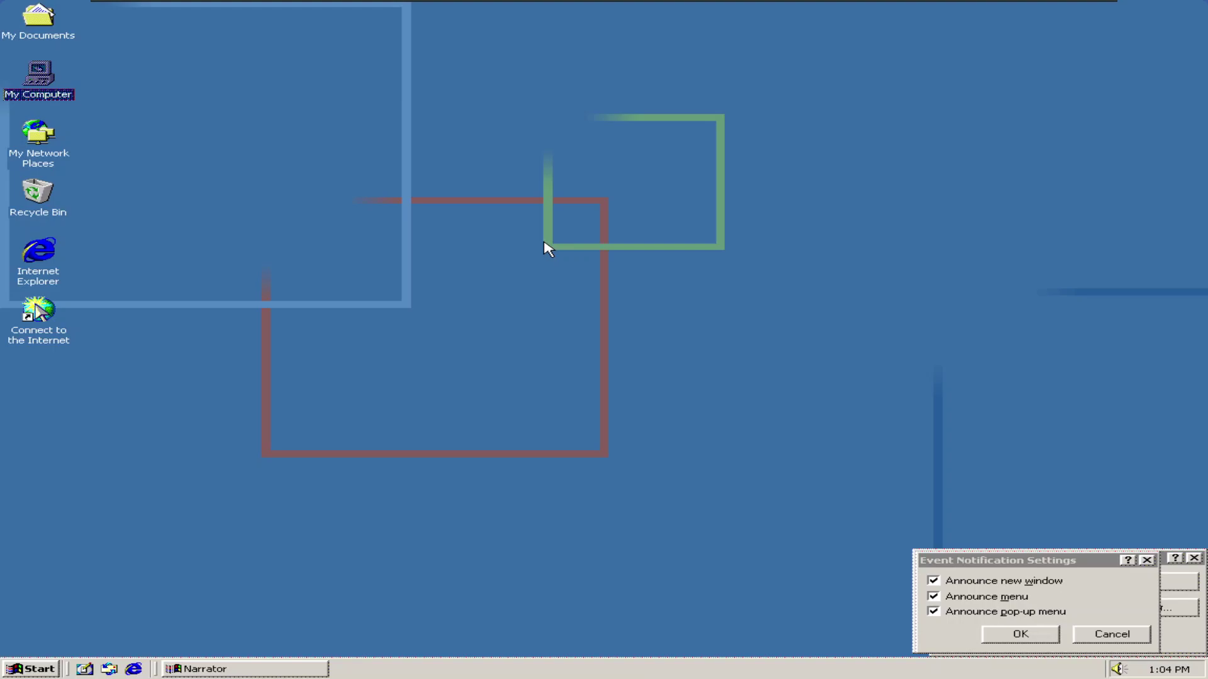
key(Down)
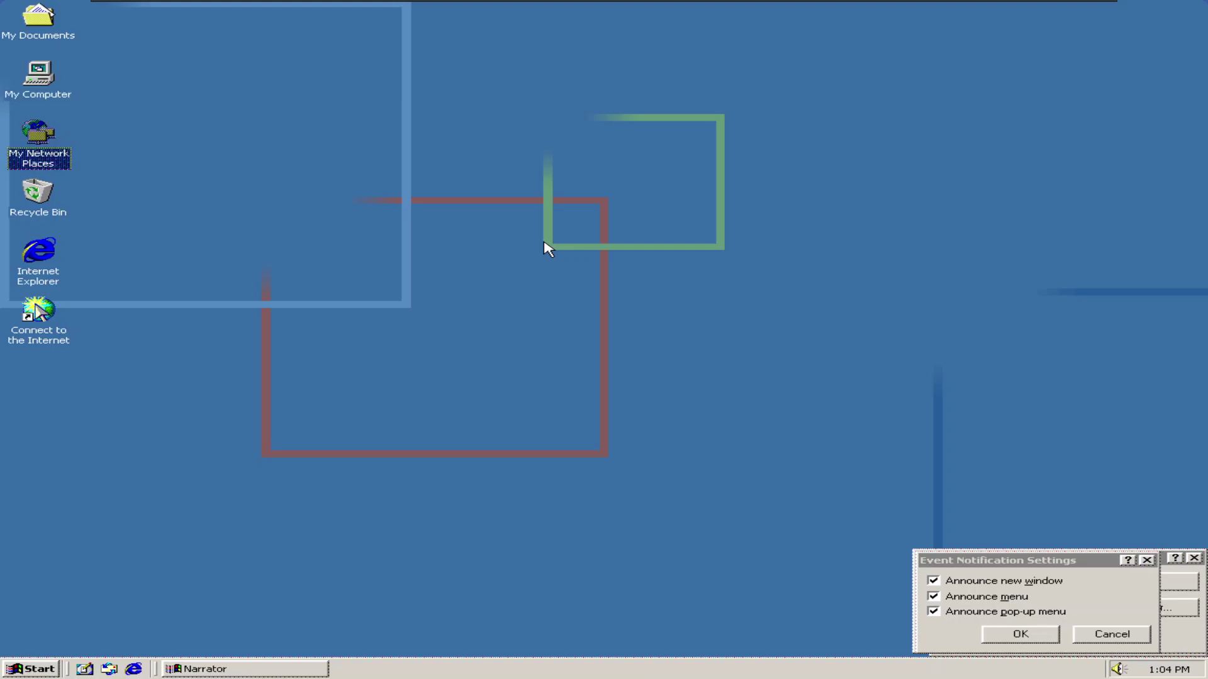
key(Down)
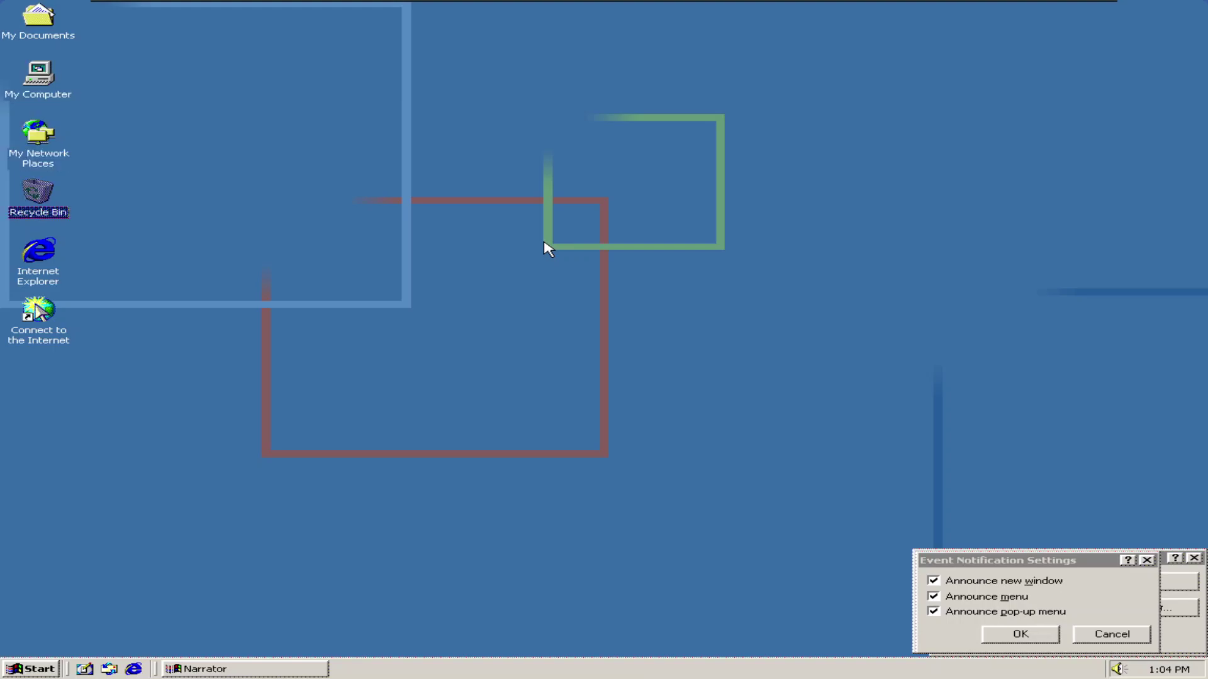
key(Down)
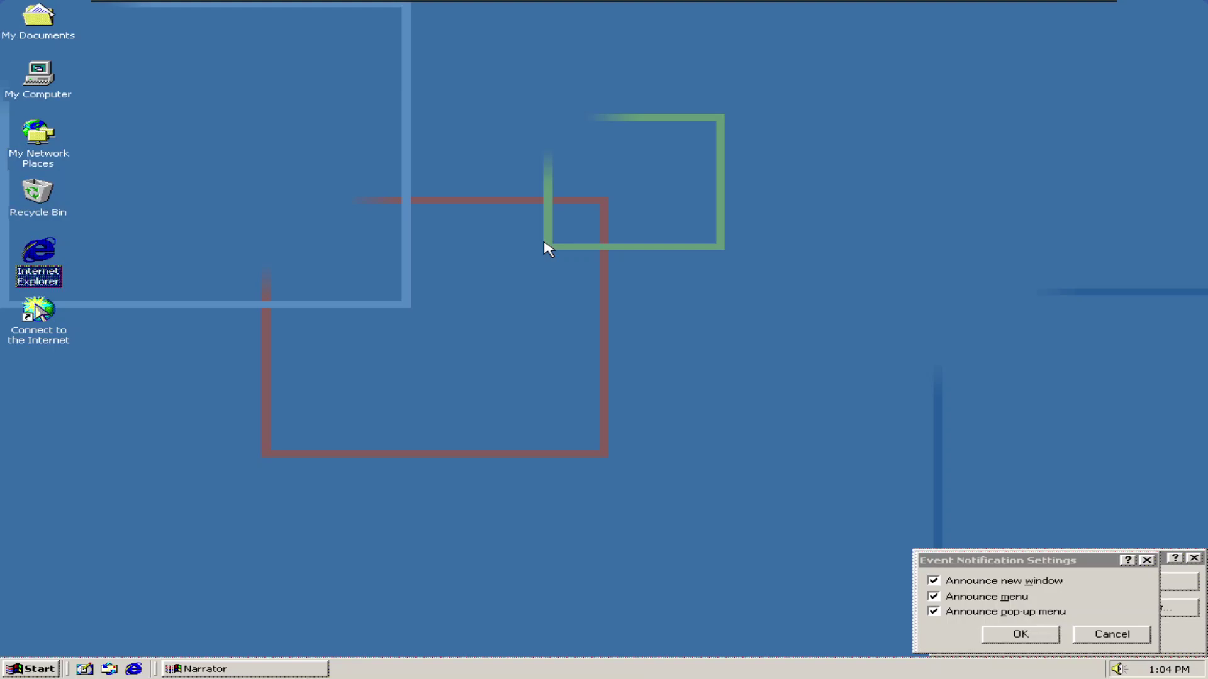
key(Down)
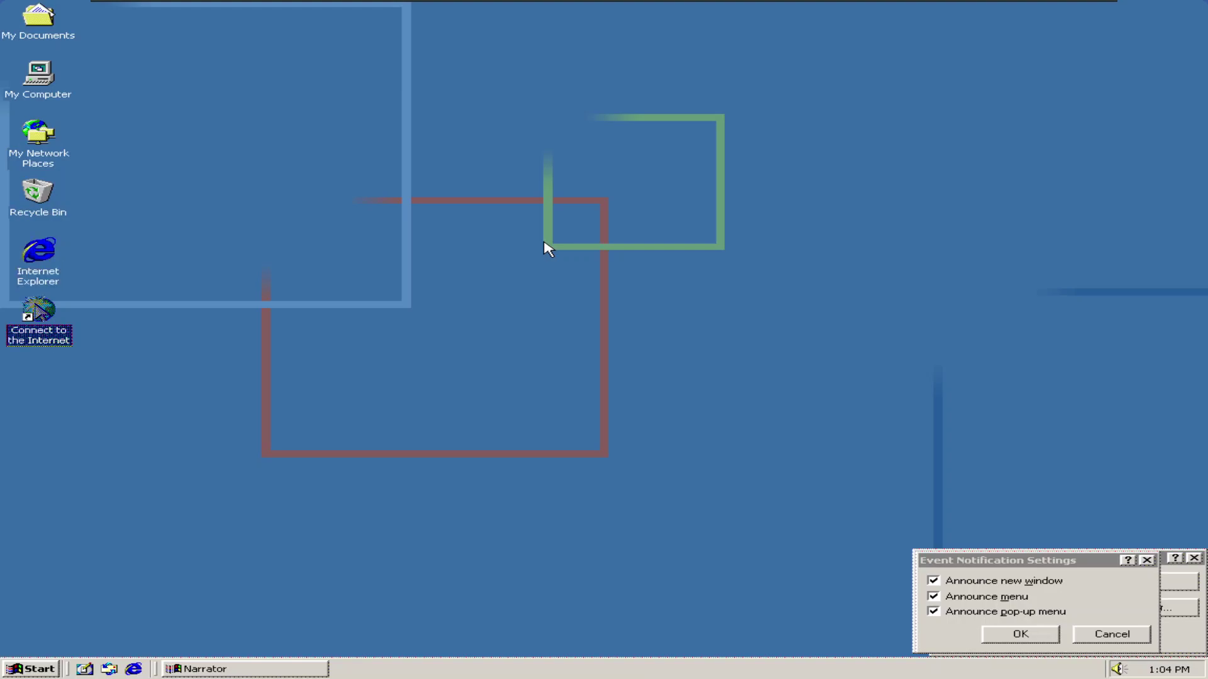
key(Up)
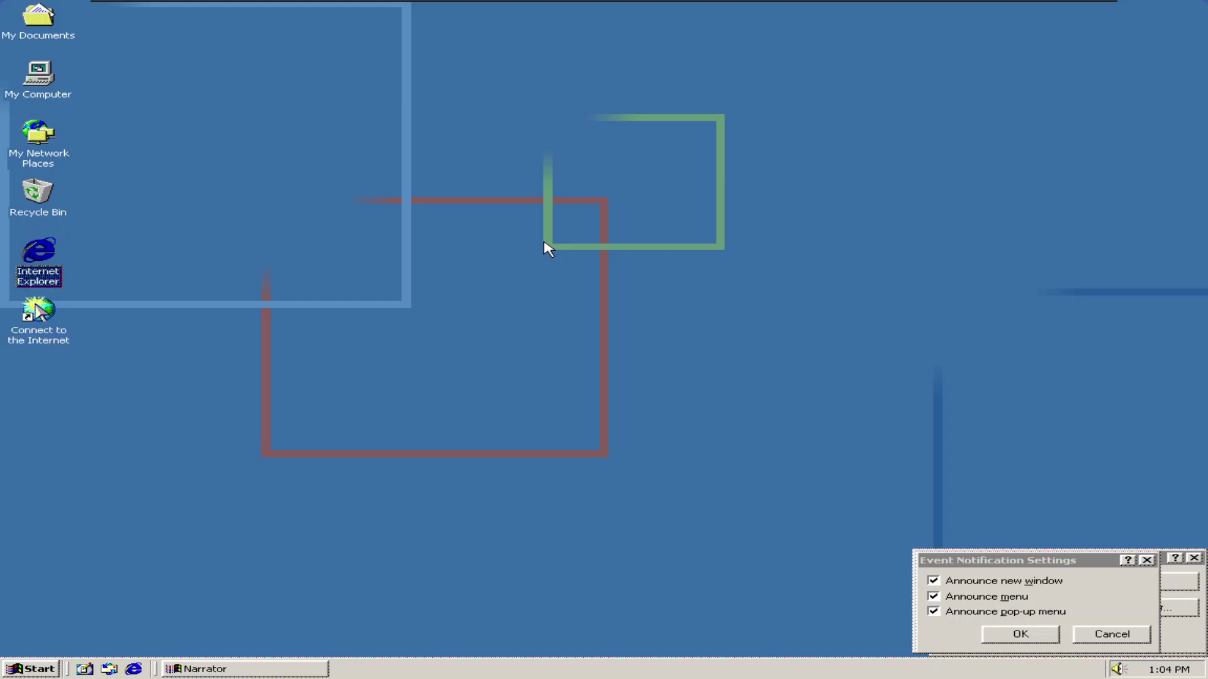
Browse the Start menu through Programs, Accessories and Accessibility as far as Narrator, and dismiss it without launching anything.
key(super)
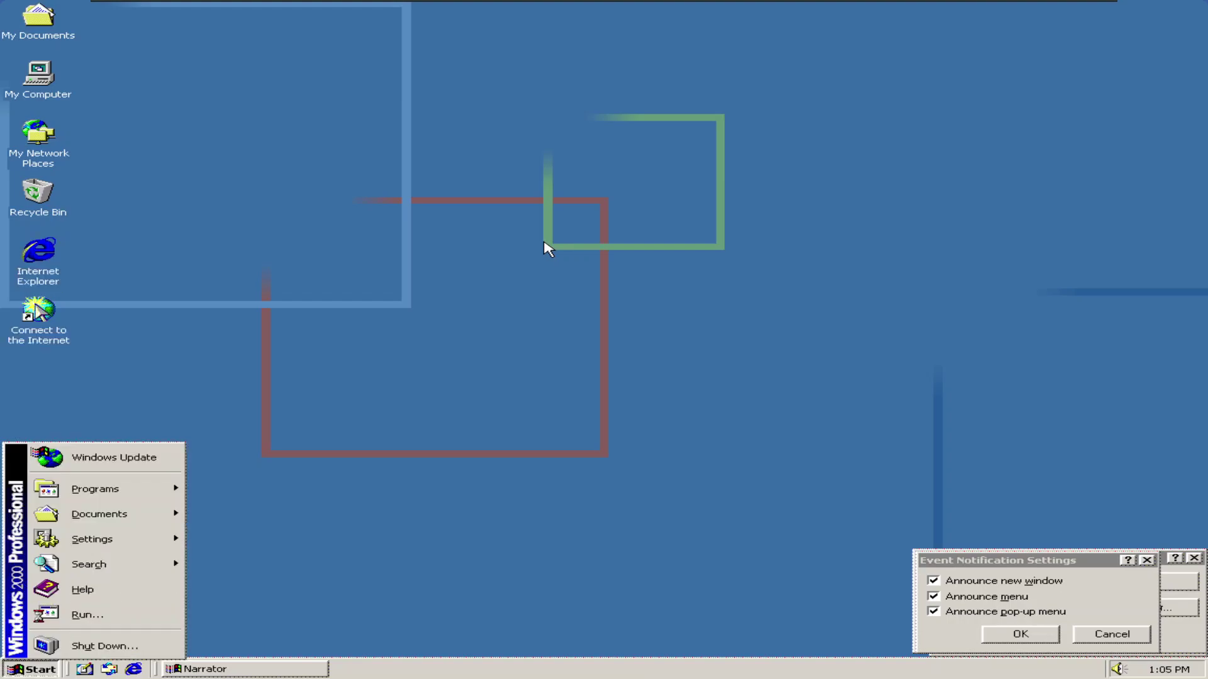
key(Down)
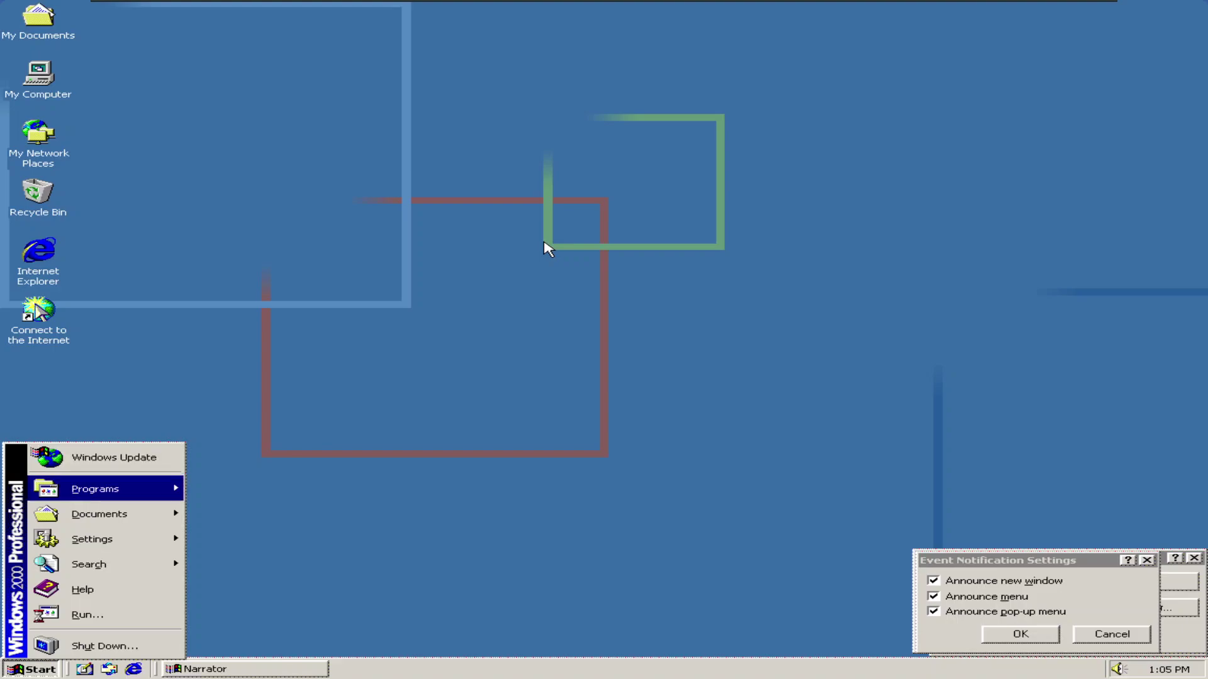
key(Right)
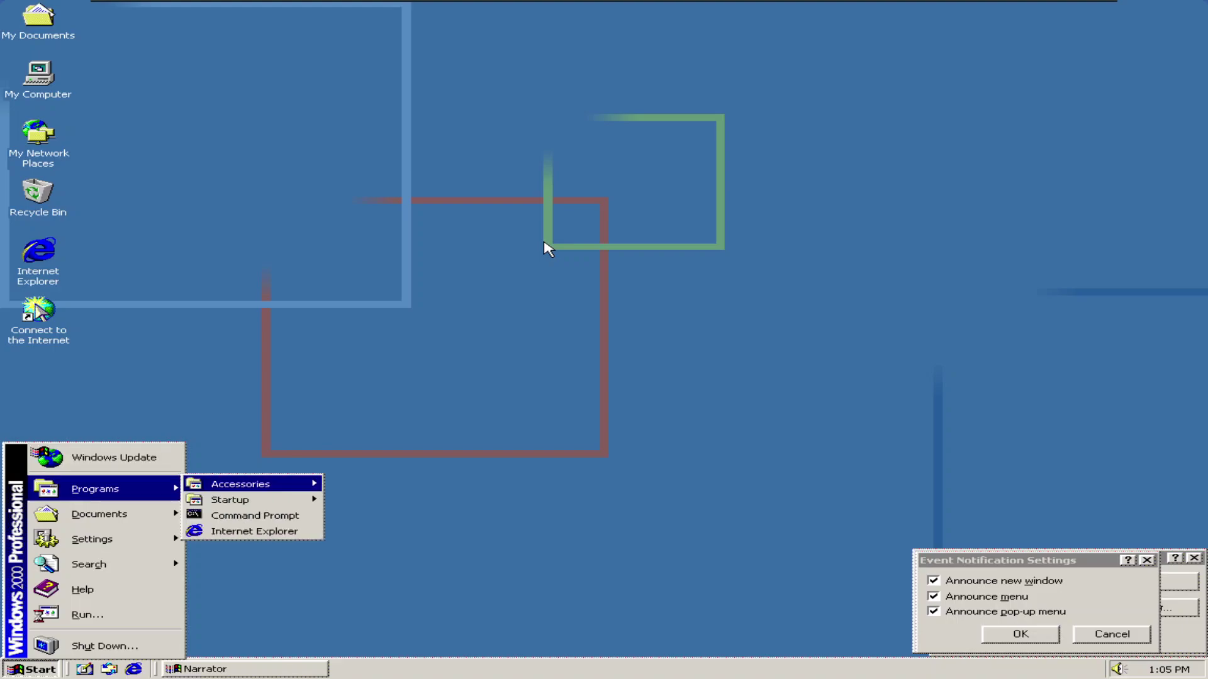
key(Right)
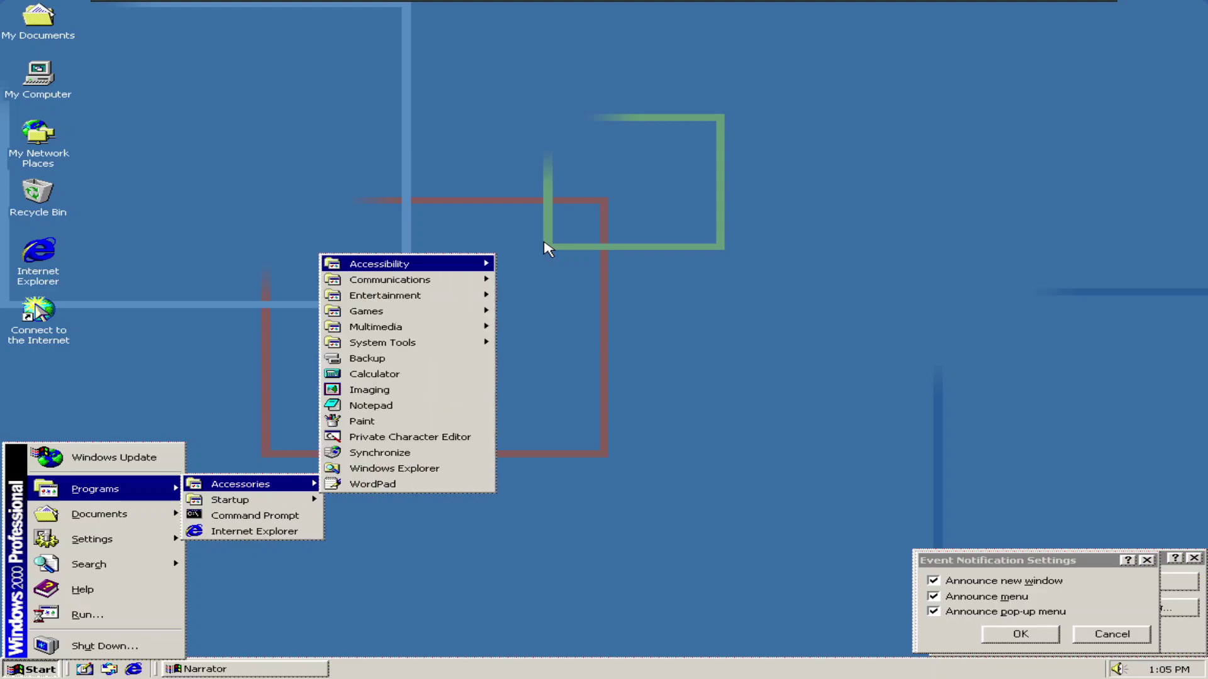
key(Right)
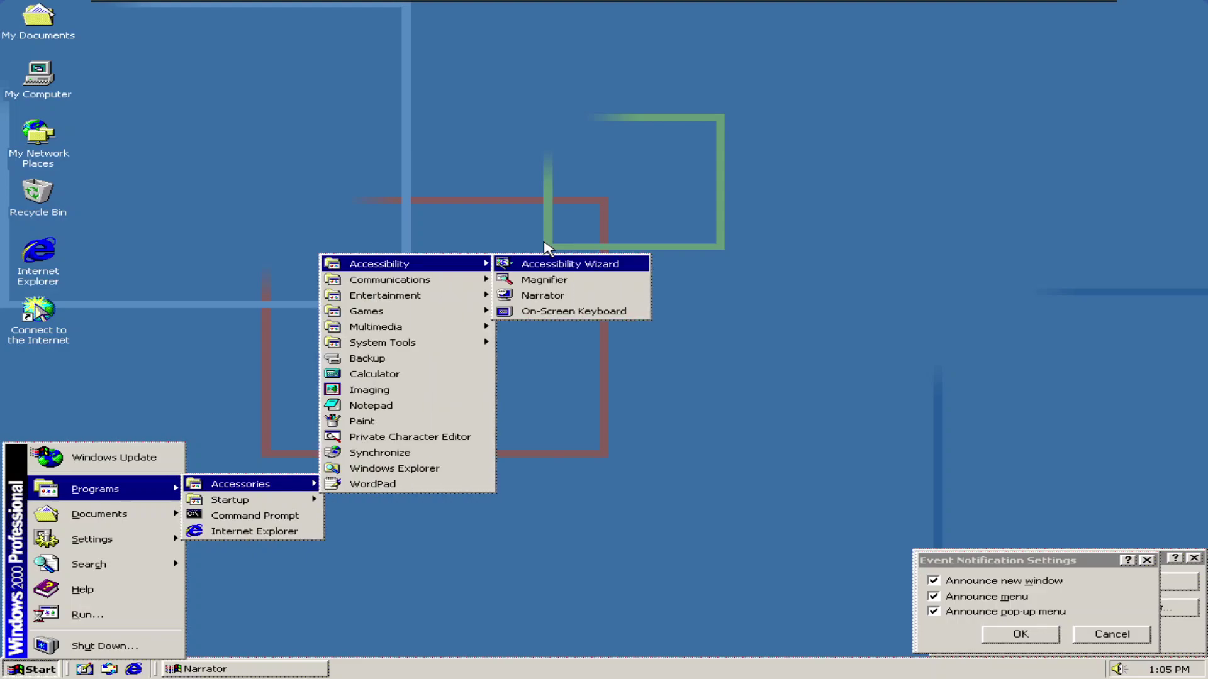
key(Down)
key(Down)
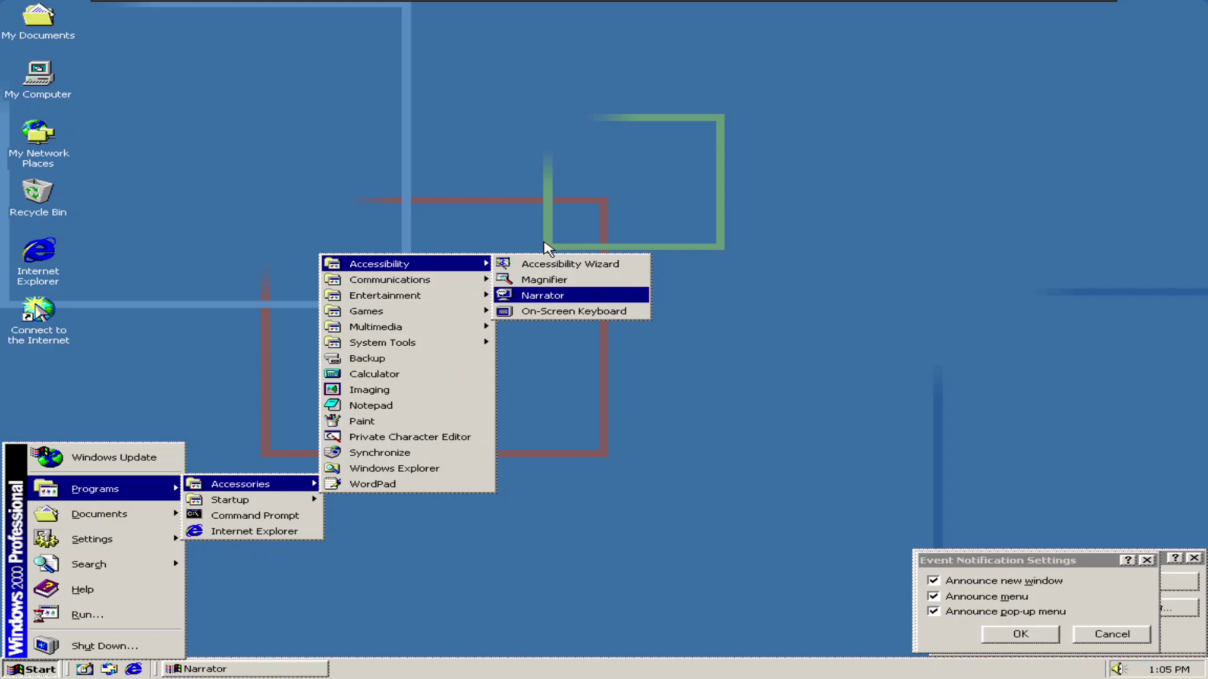
click(1073, 339)
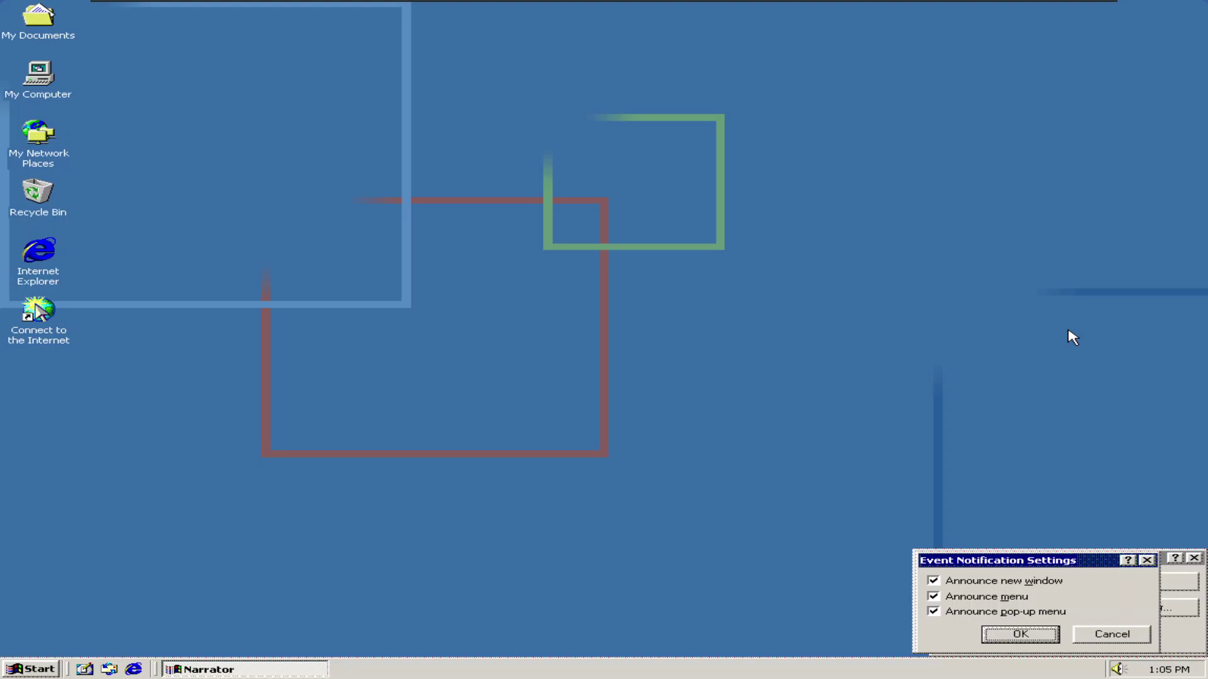
Accept the Event Notification settings and open Narrator's Mouse Pointer settings.
key(Return)
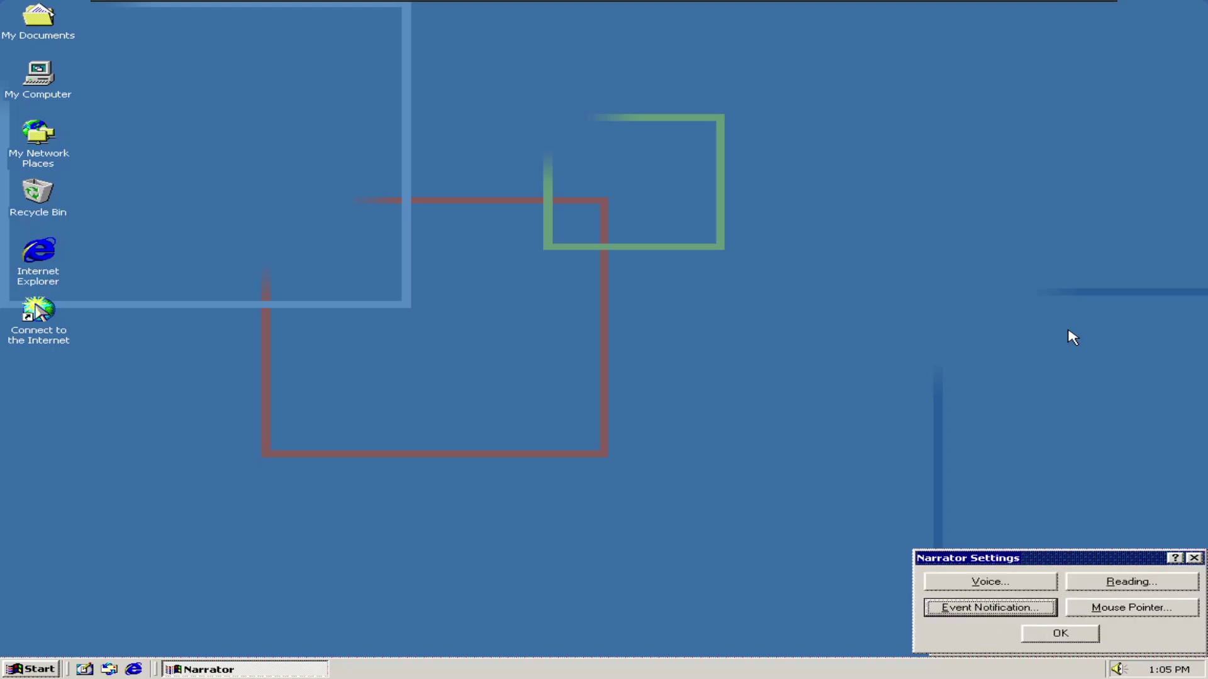
key(Tab)
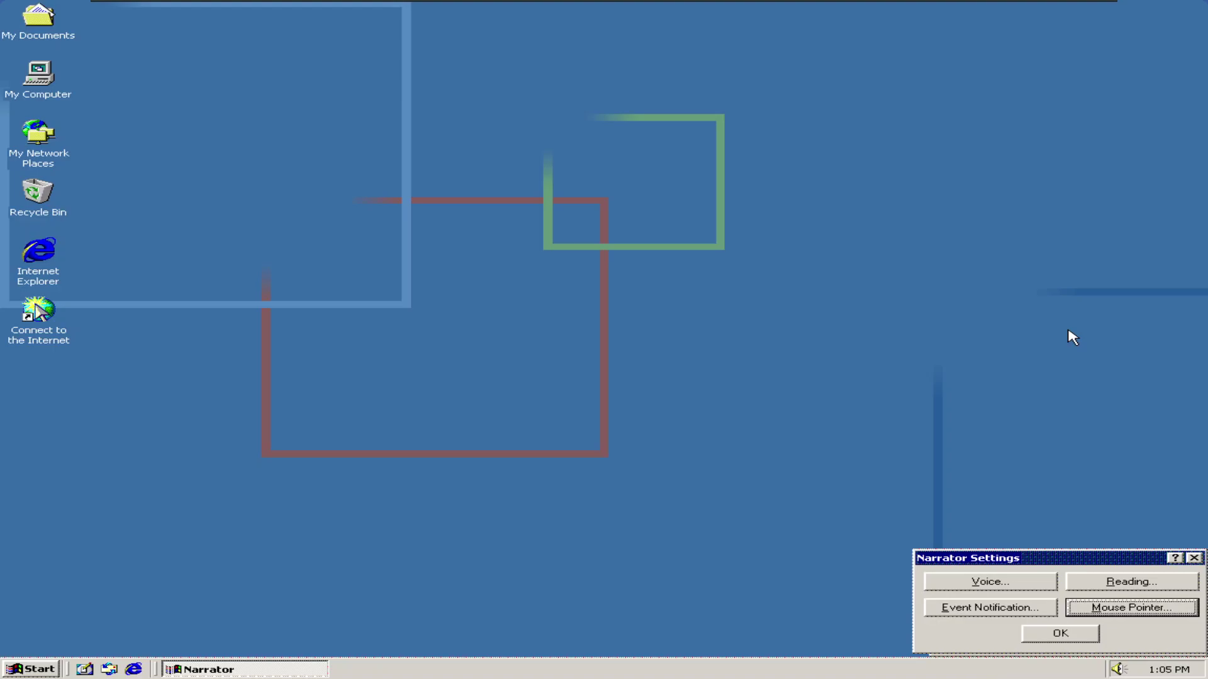
key(Return)
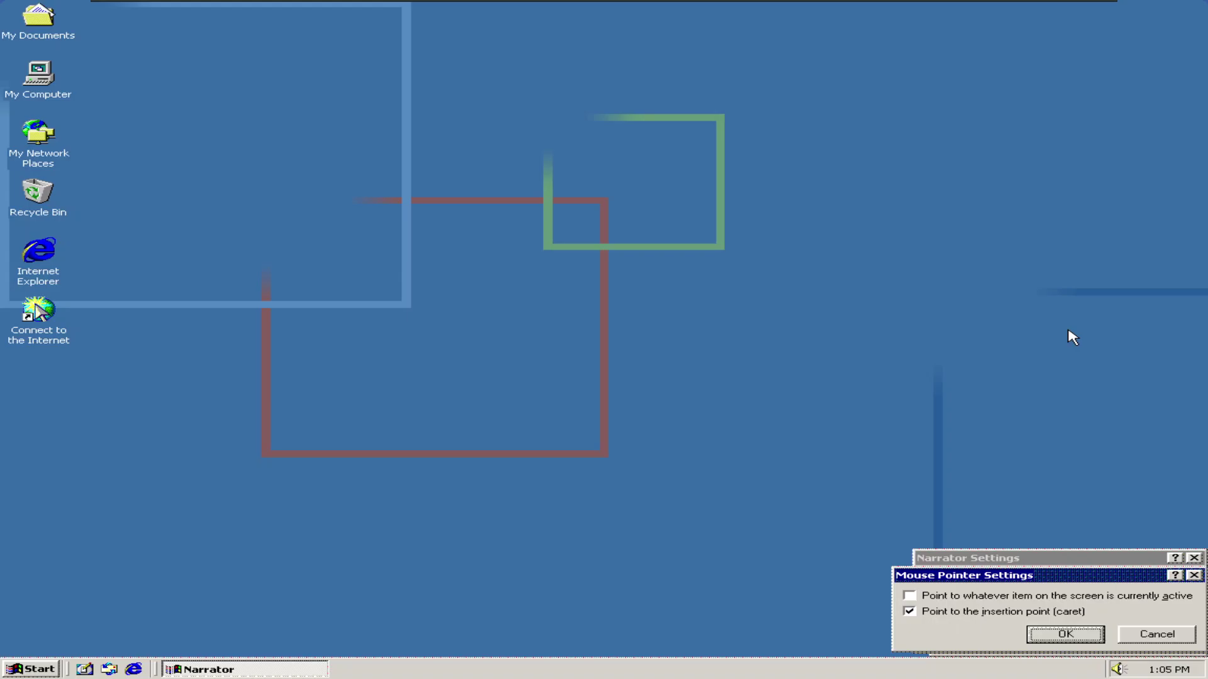
Run winver to view the About Windows information, and close it.
key(super+r)
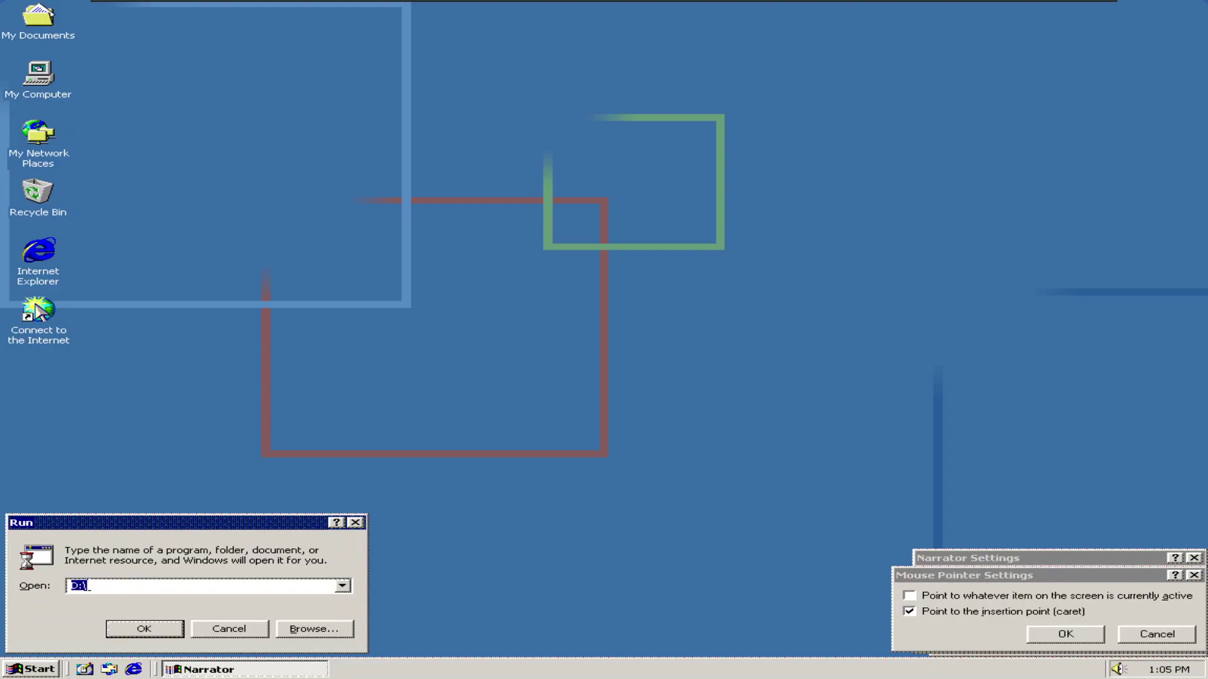
key(BackSpace)
text(winver)
key(Return)
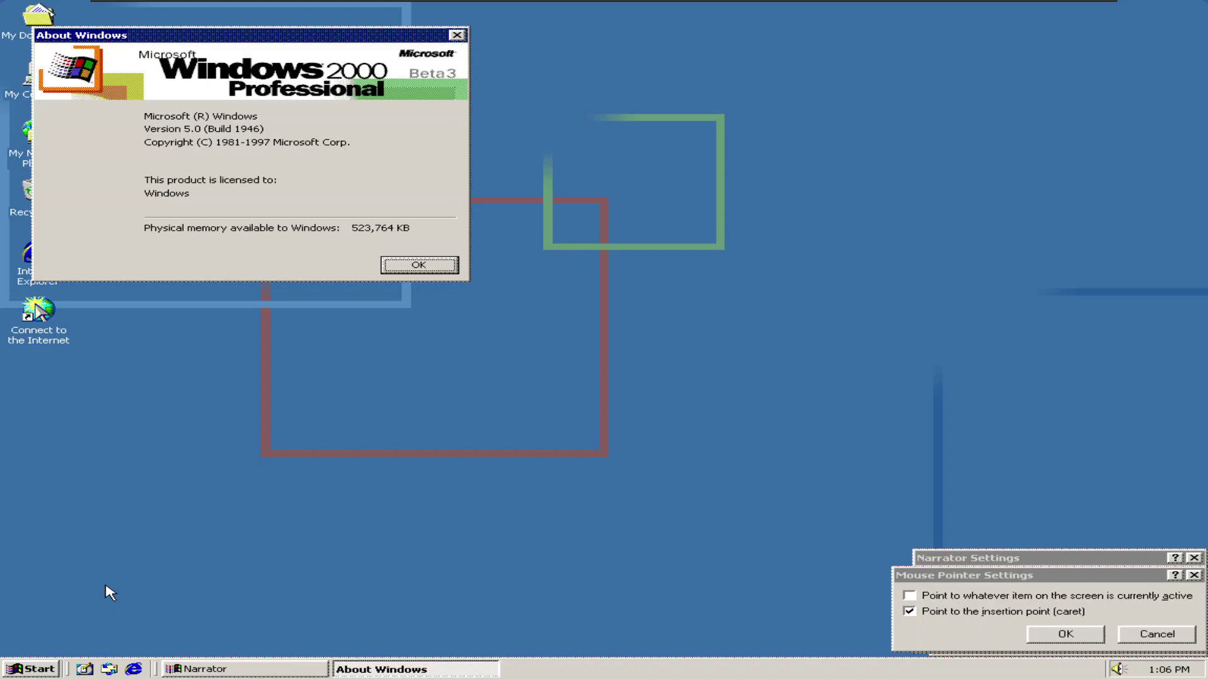
key(Return)
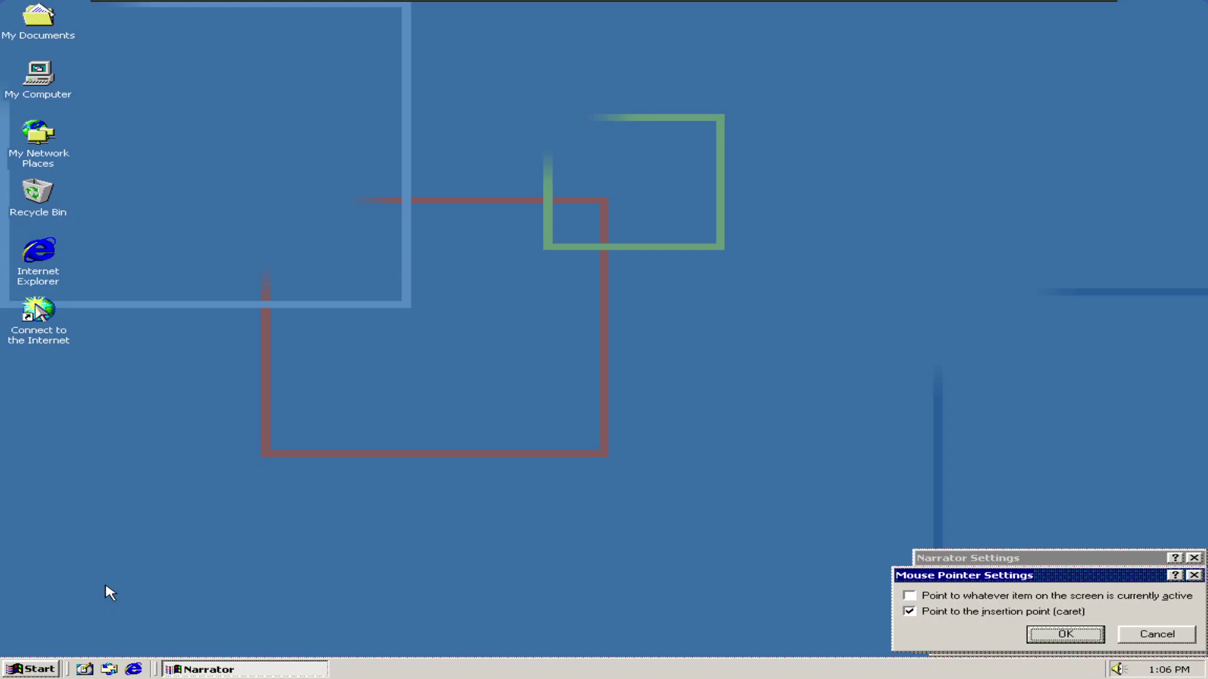
Accept the Mouse Pointer settings and open Narrator's Voice settings.
key(Return)
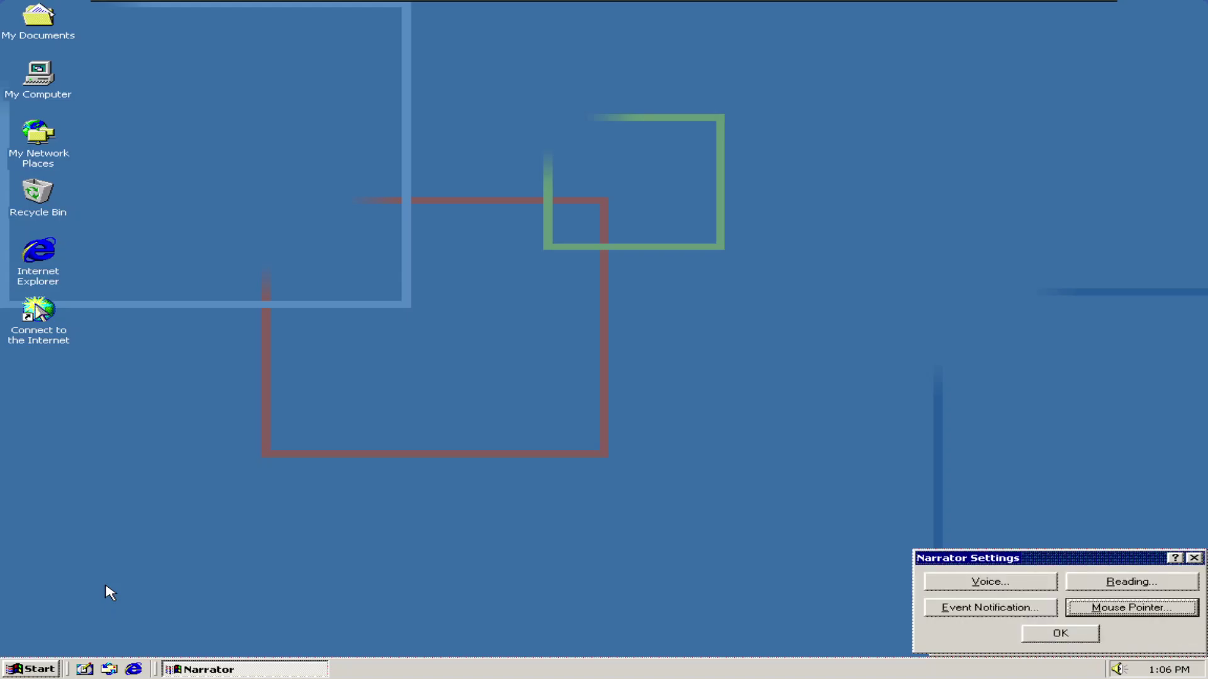
key(shift+Tab)
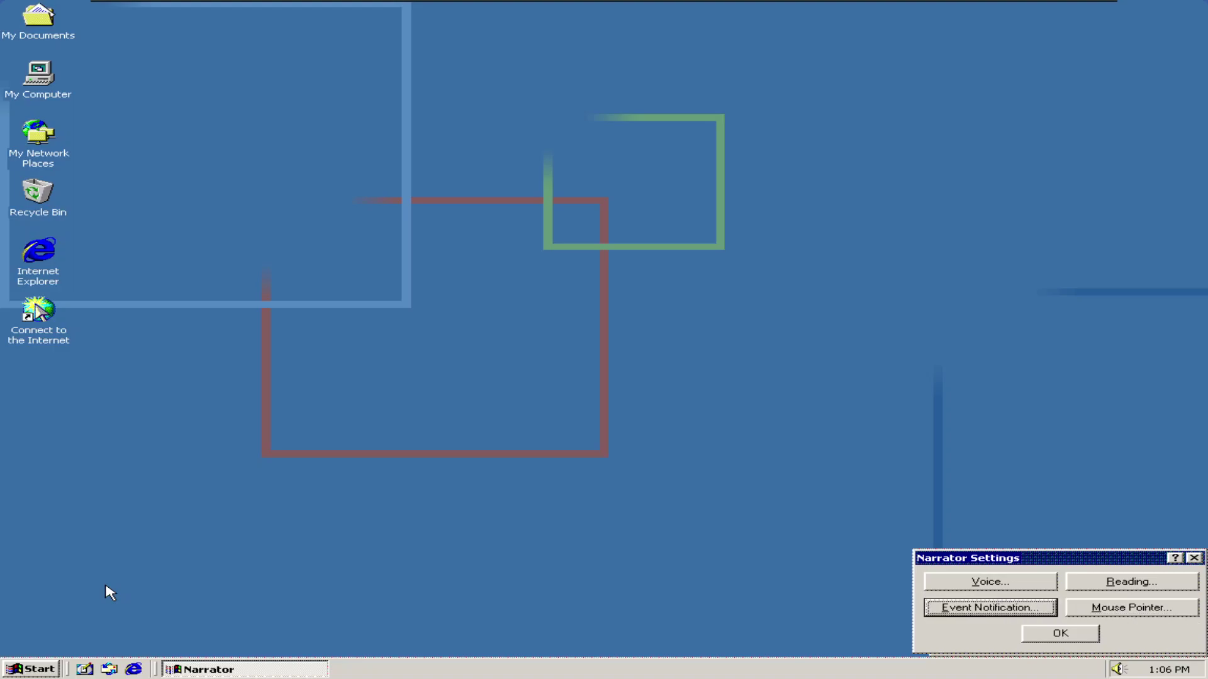
key(shift+Tab)
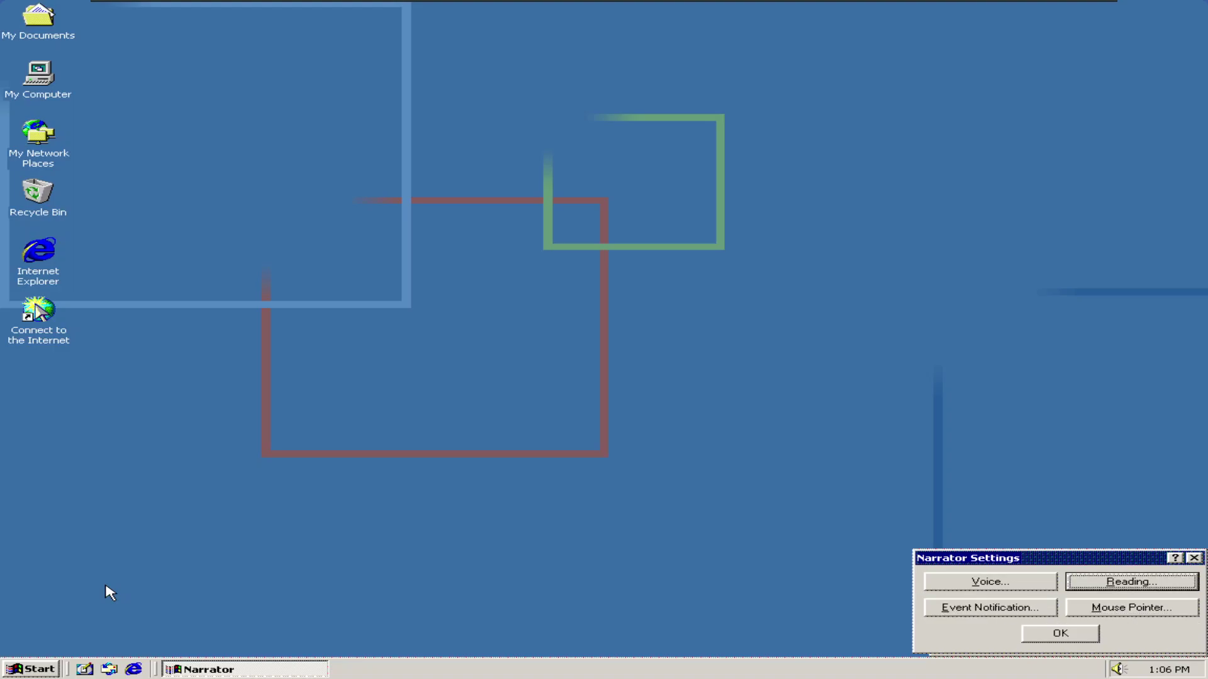
key(shift+Tab)
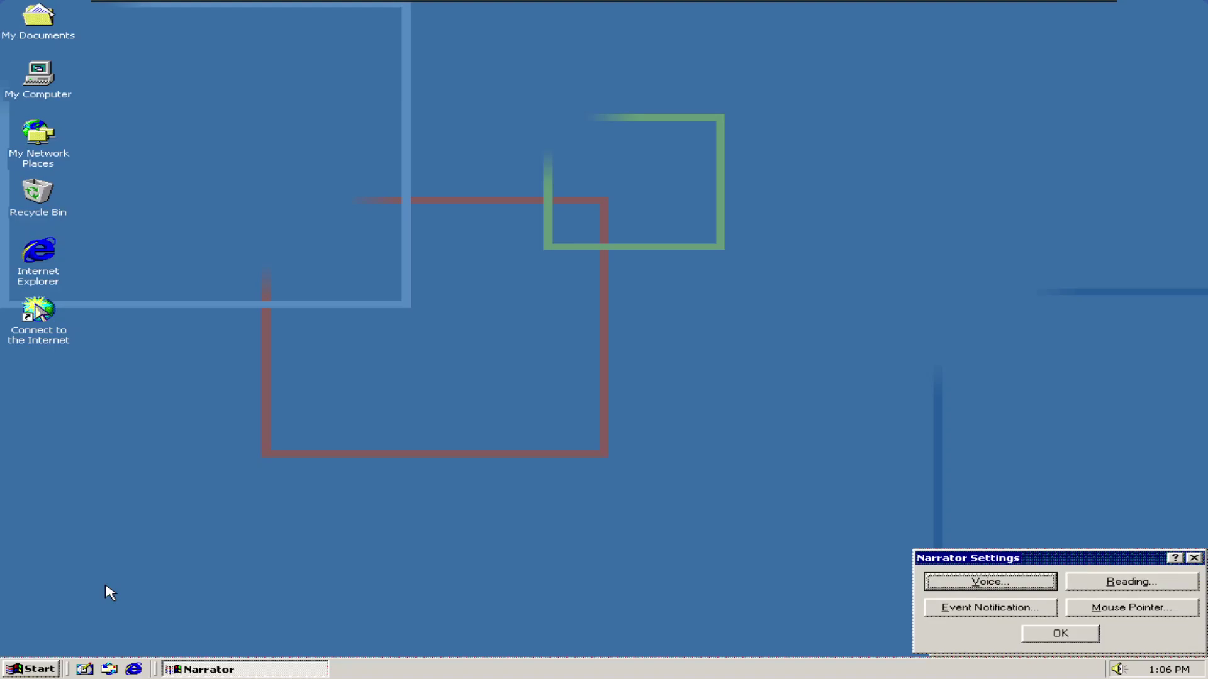
key(Return)
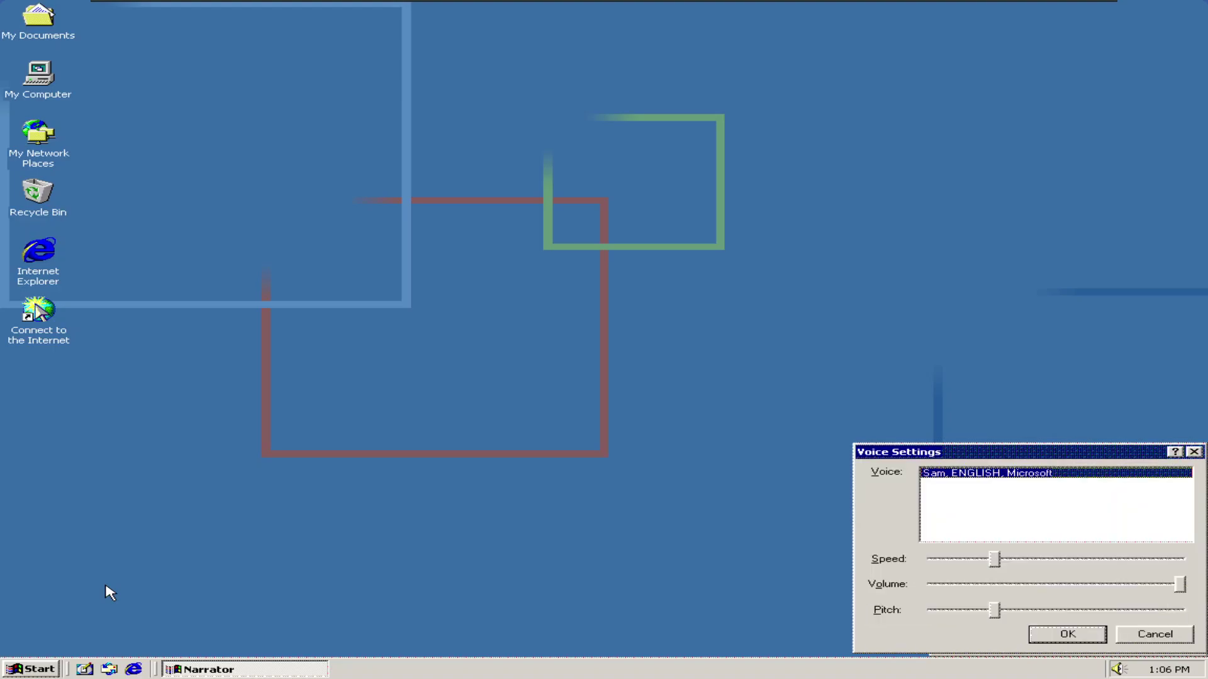
Try raising the voice's Speed by two increments and bring it back down by two.
key(Tab)
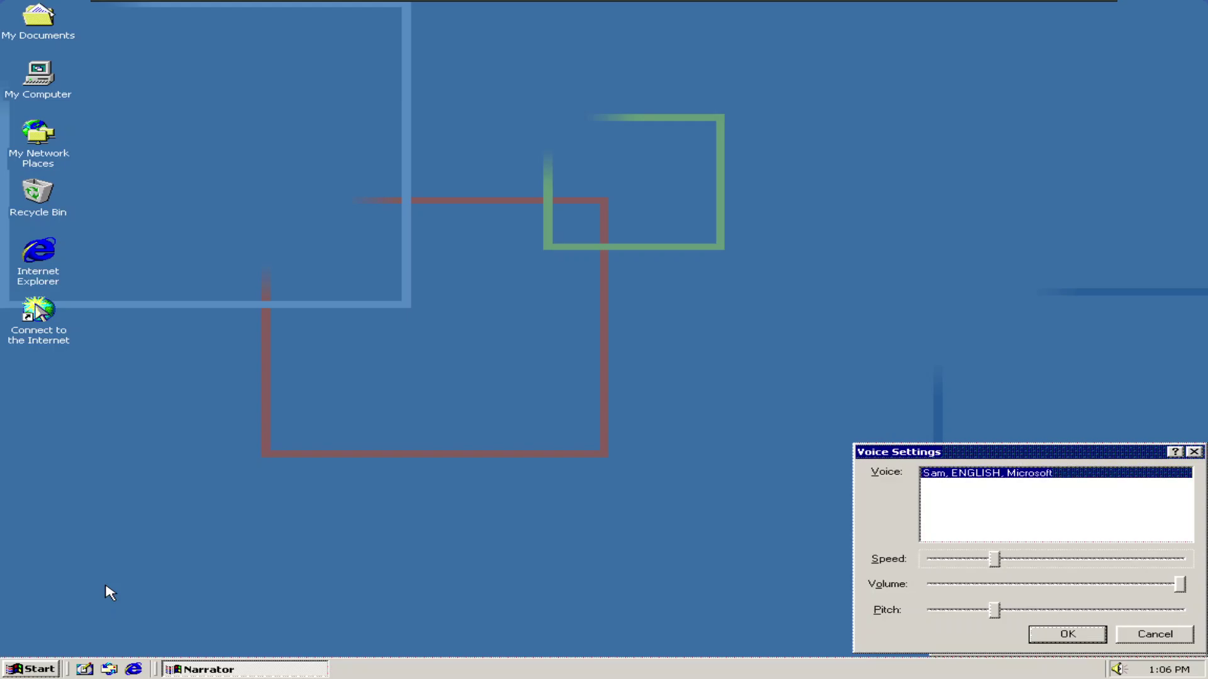
key(Right)
key(Right)
key(Left)
key(Left)
Try small changes to the voice's Pitch, Volume and Speed, return them to their starting positions, and accept the Voice settings.
key(Tab)
key(Tab)
key(Right)
key(shift+Tab)
key(Tab)
key(Left)
key(Left)
key(shift+Tab)
key(Tab)
key(Right)
key(shift+Tab)
key(Right)
key(Tab)
key(shift+Tab)
key(Left)
key(shift+Tab)
key(Left)
key(Tab)
key(shift+Tab)
key(Right)
key(Return)
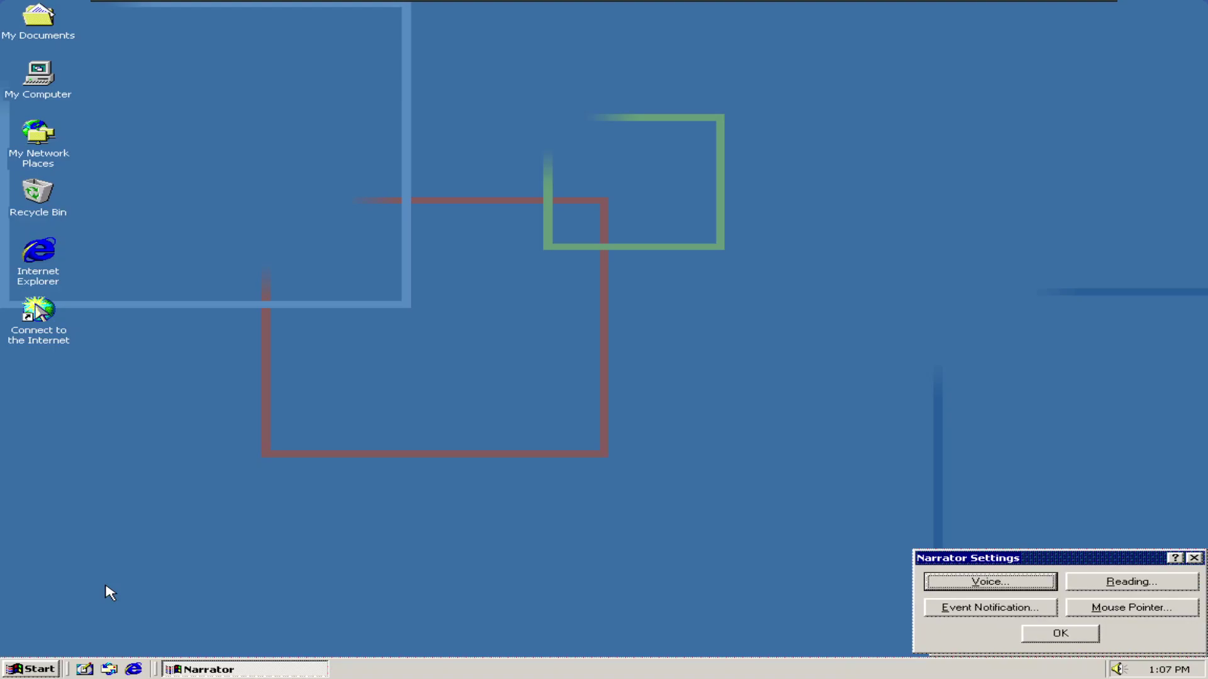
Accept the Narrator Settings and return to the main Narrator window.
key(Tab)
key(Tab)
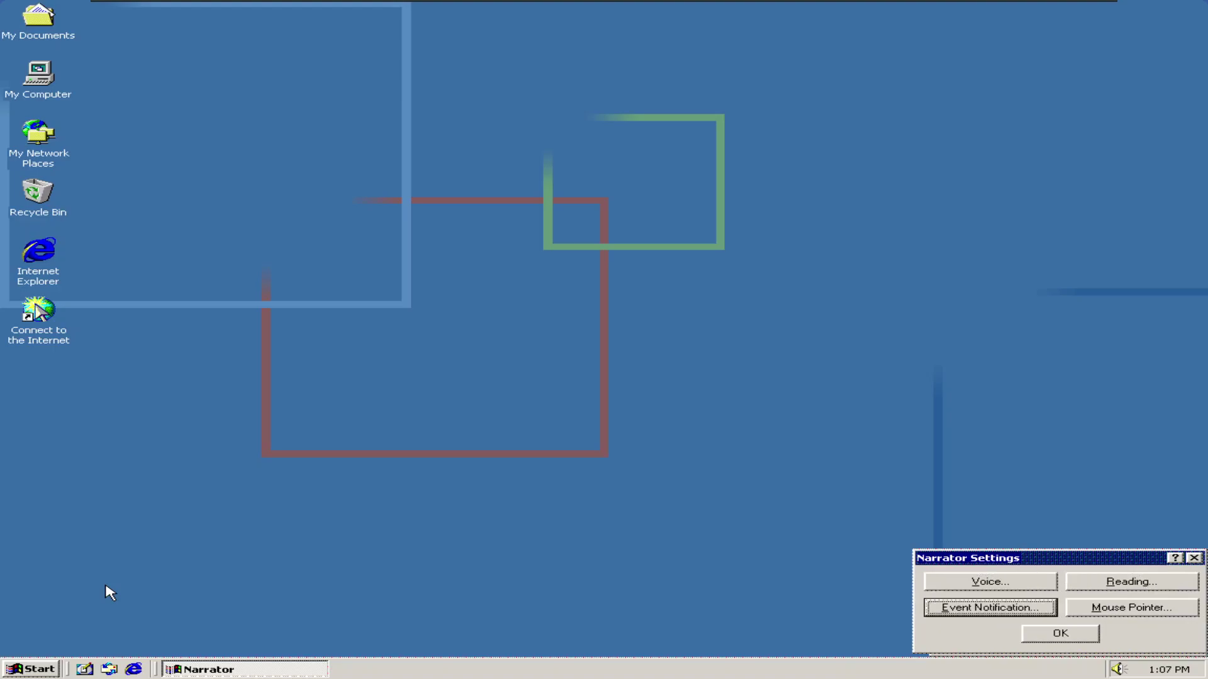
key(Tab)
key(Tab)
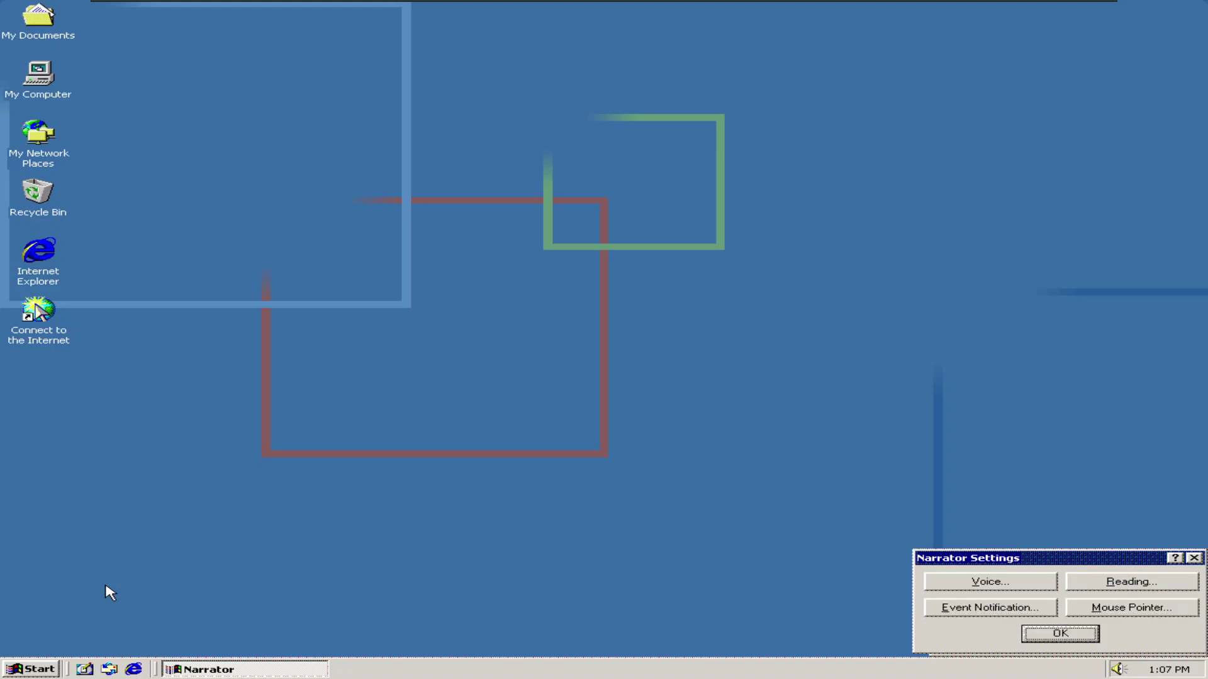
key(Return)
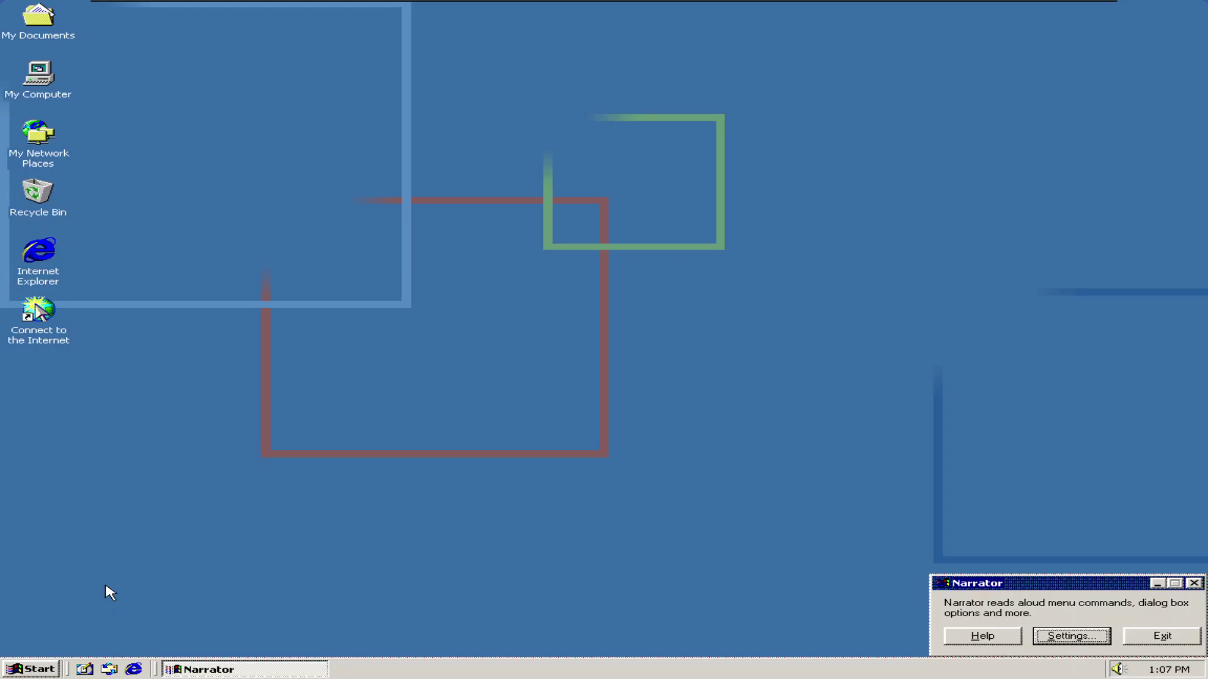
Open Narrator Help to read the reading and keyboard commands, and close it.
key(shift+Tab)
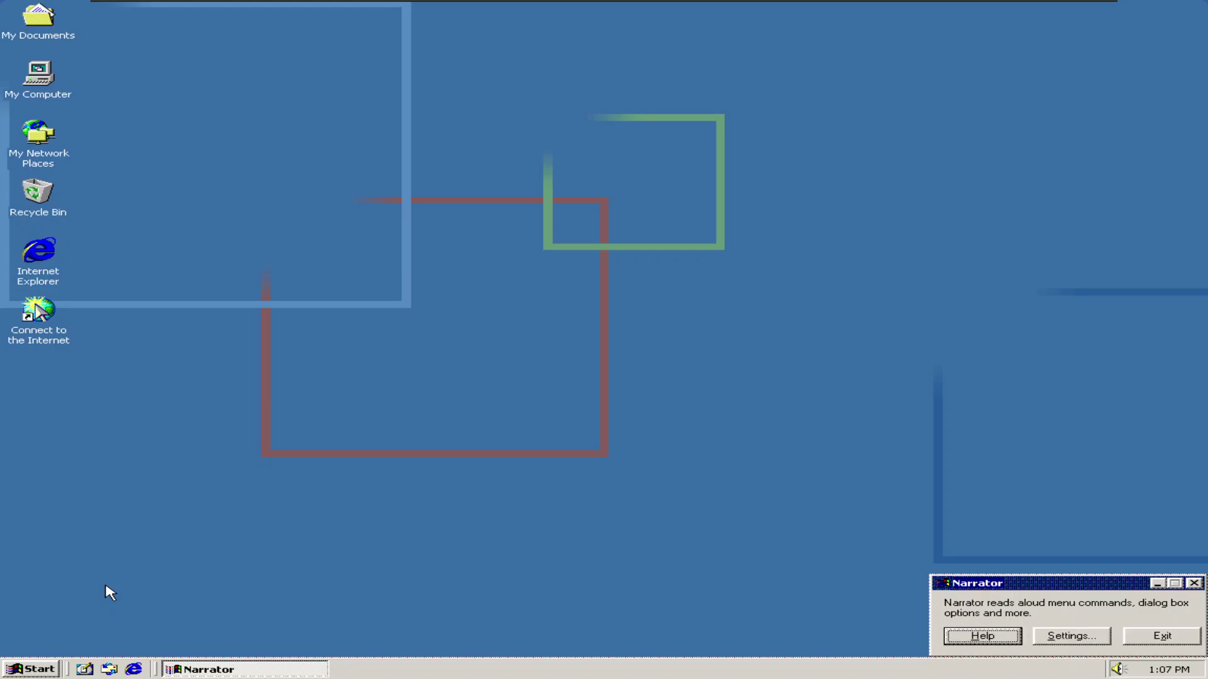
key(Return)
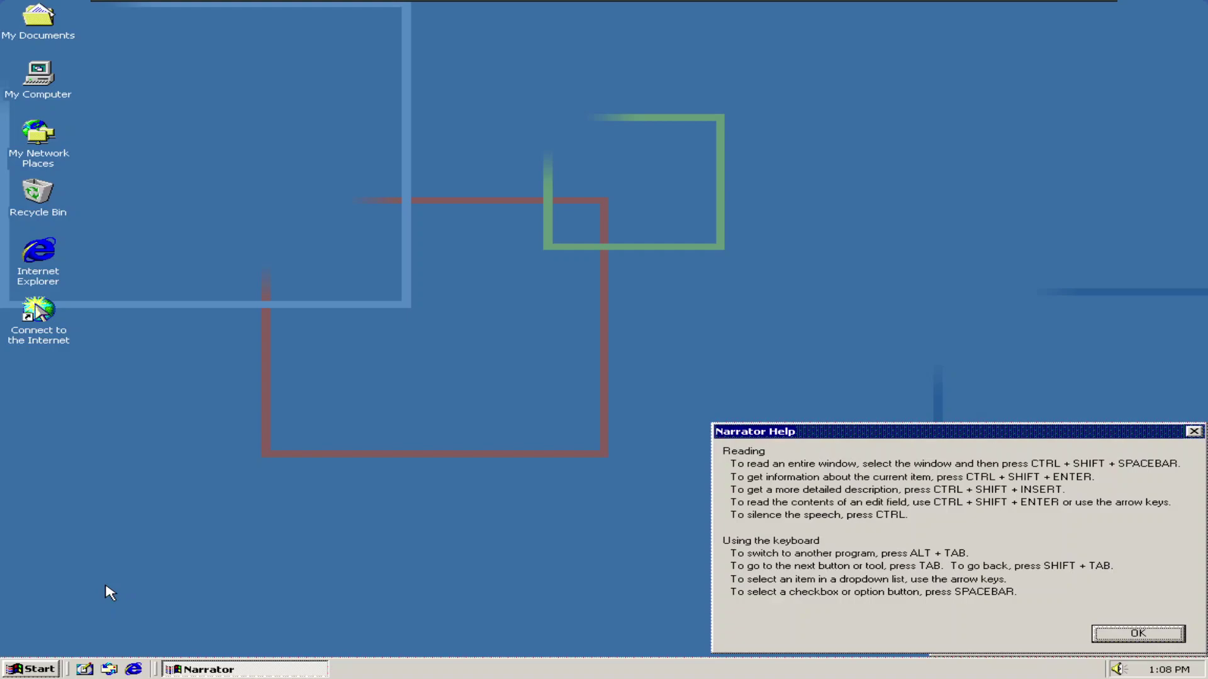
key(Return)
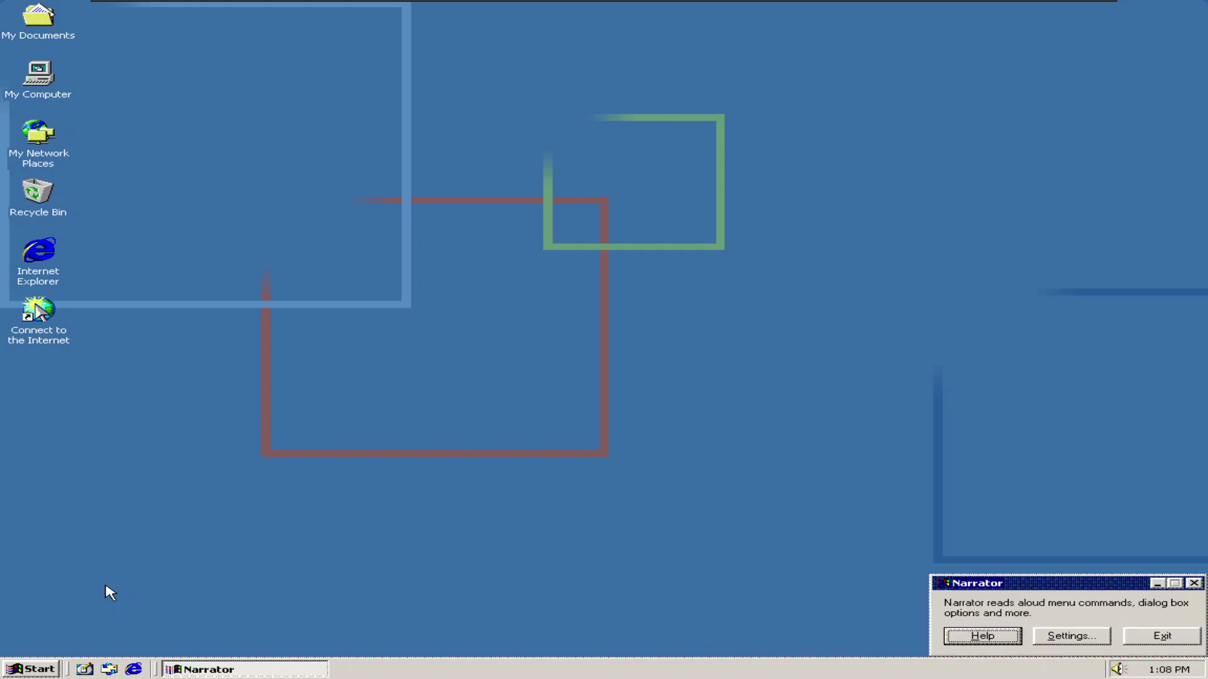
Reopen Narrator's Voice settings to review the voice, speed, volume and pitch, and close them without changes.
key(Tab)
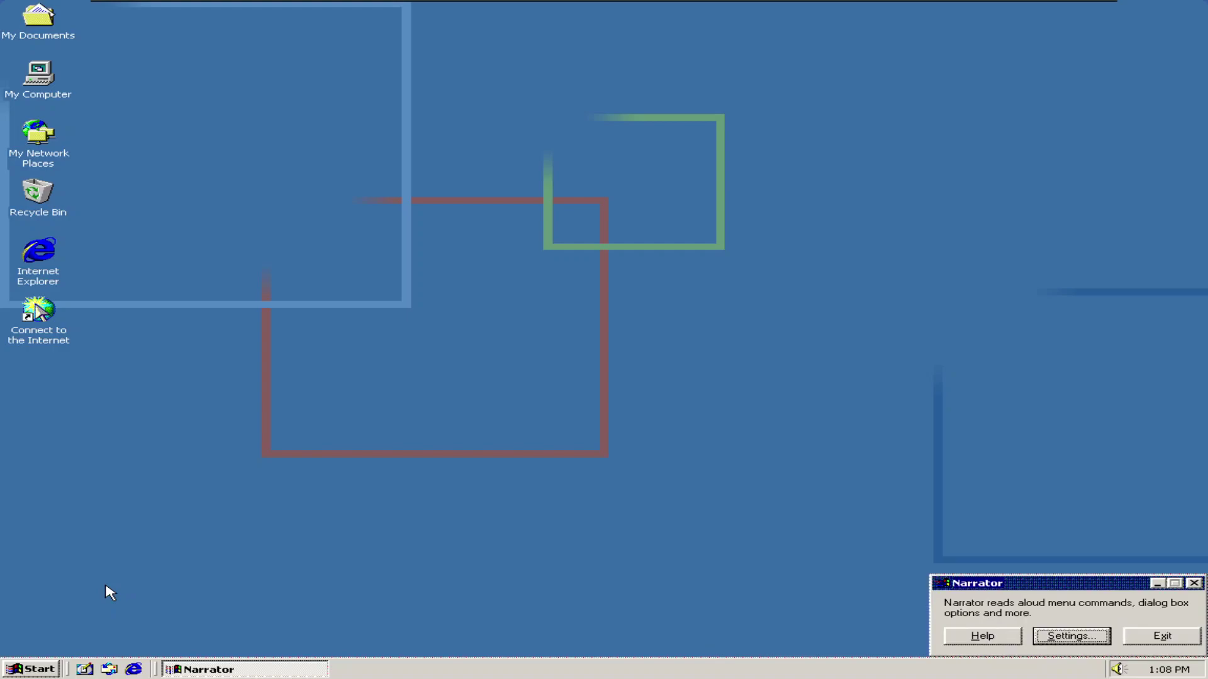
key(Return)
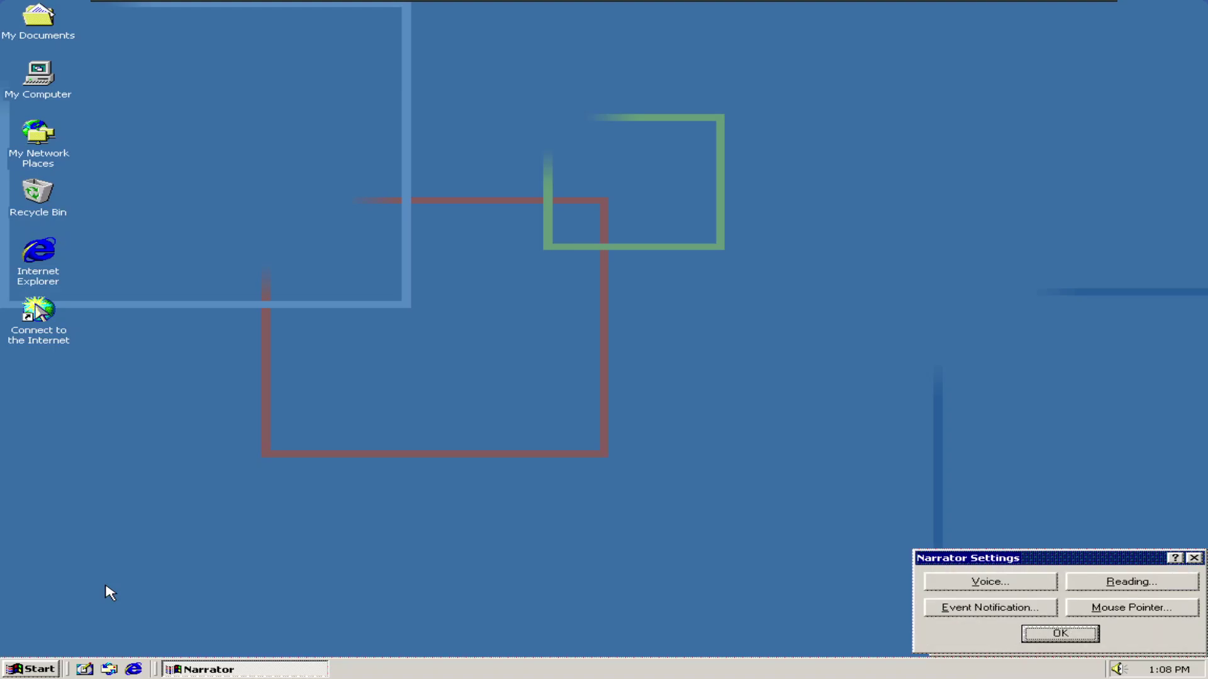
key(Tab)
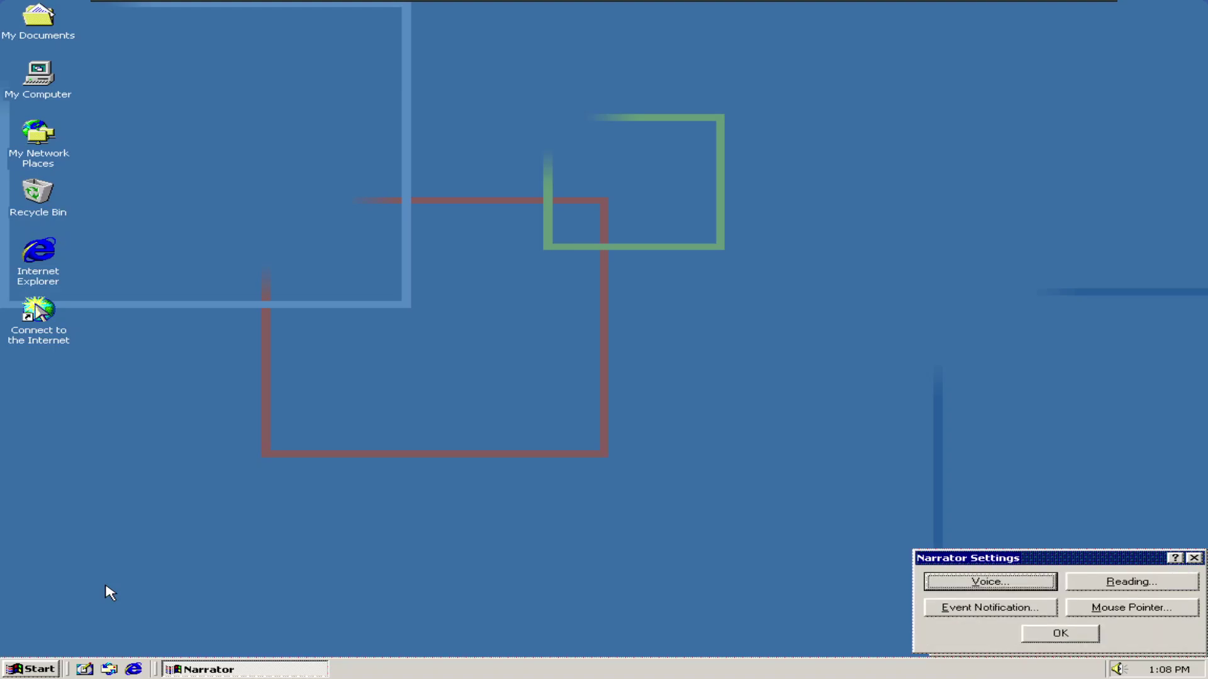
key(Return)
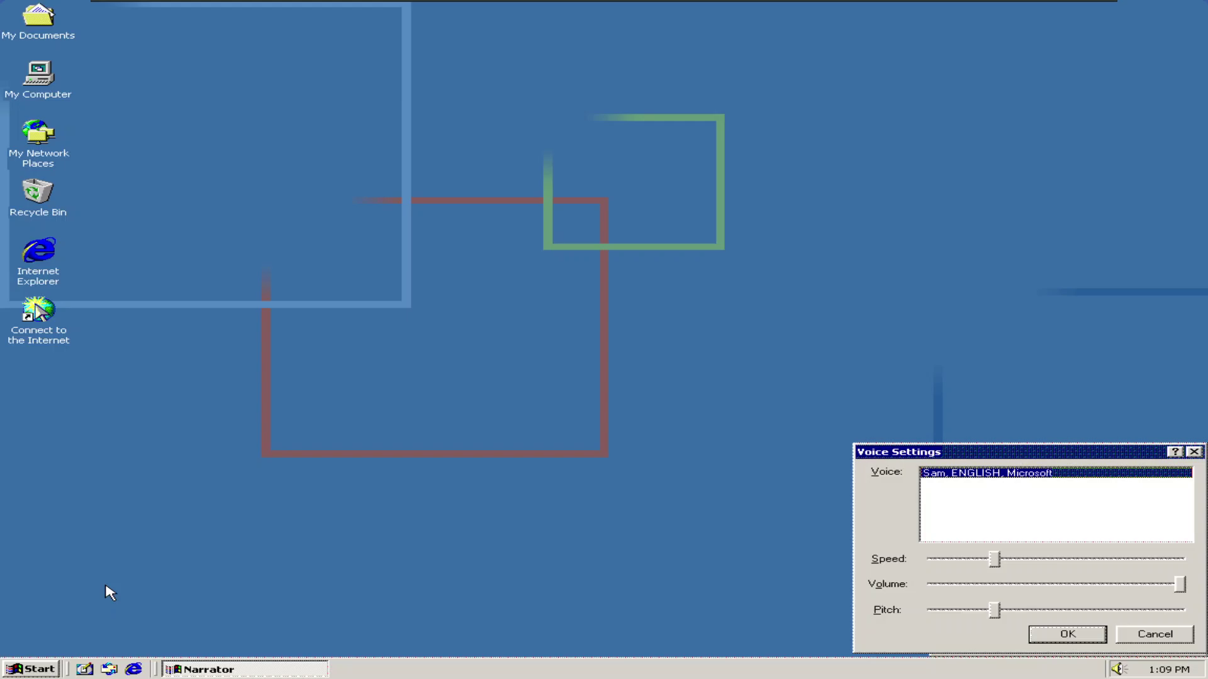
key(Return)
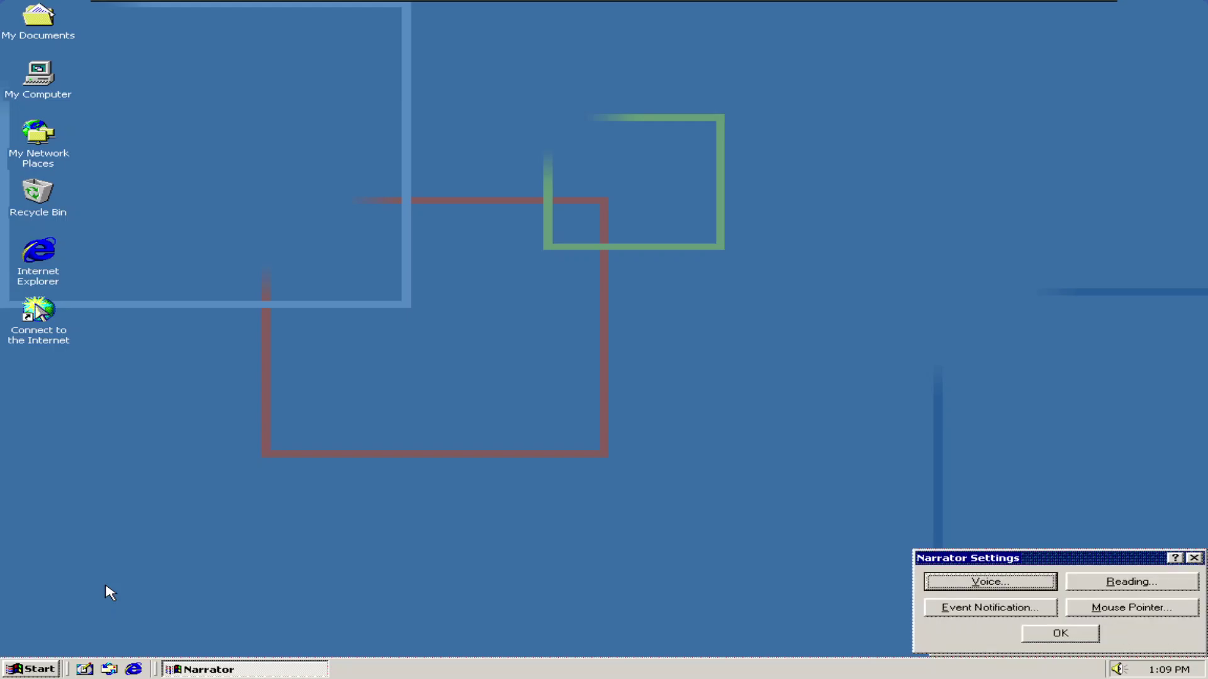
Close the Narrator Settings and exit Narrator, confirming the exit.
key(shift+Tab)
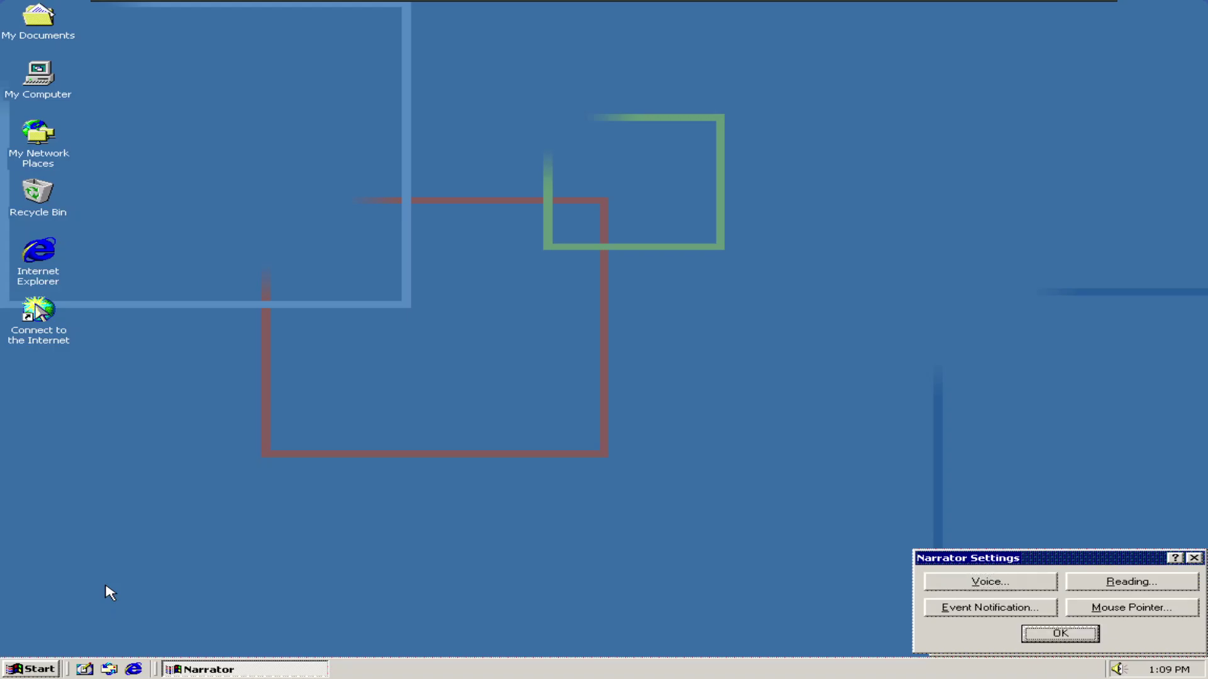
key(Return)
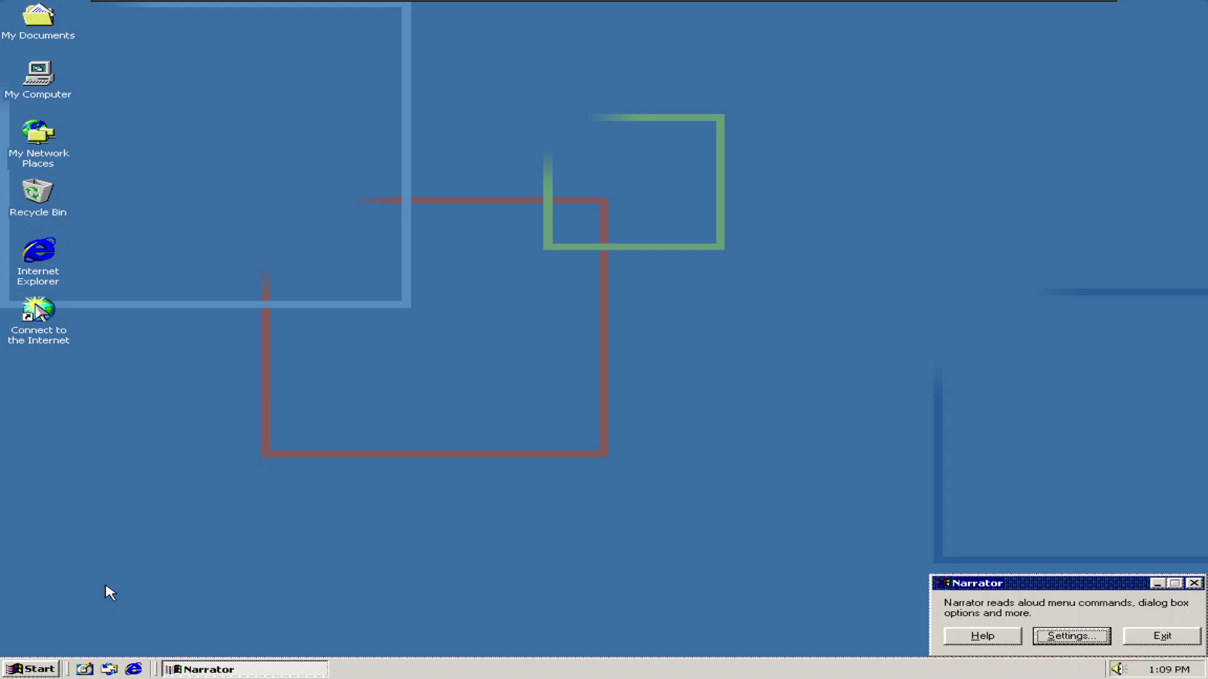
key(Tab)
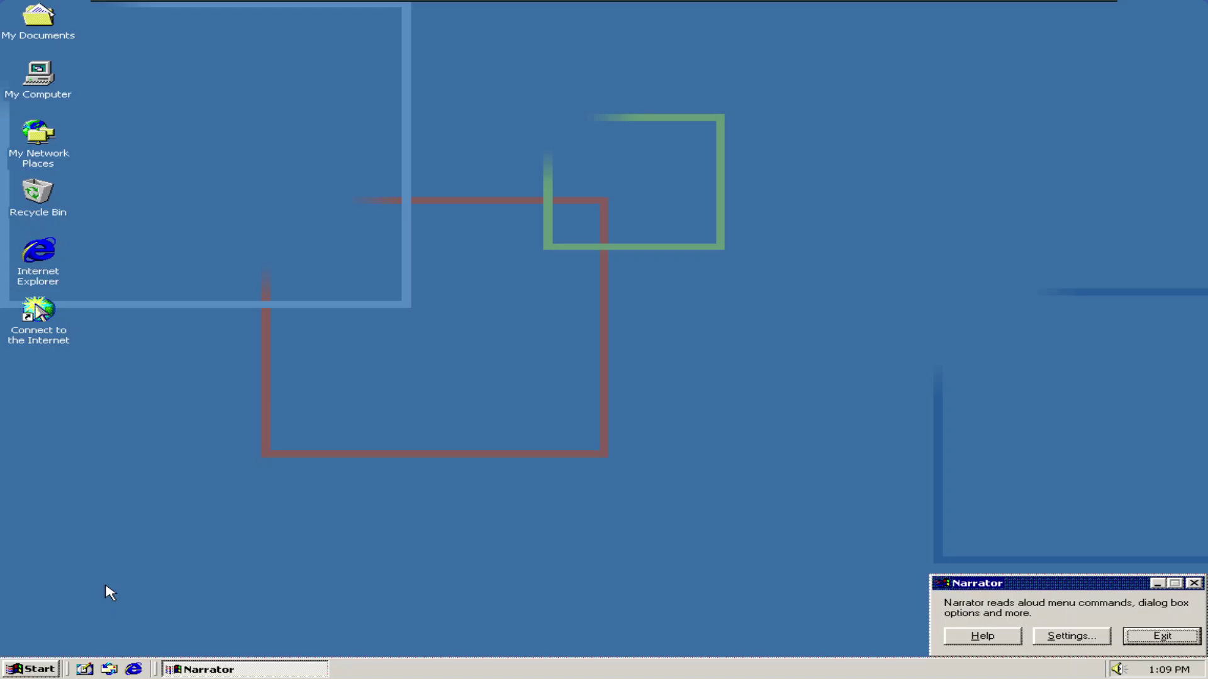
key(Return)
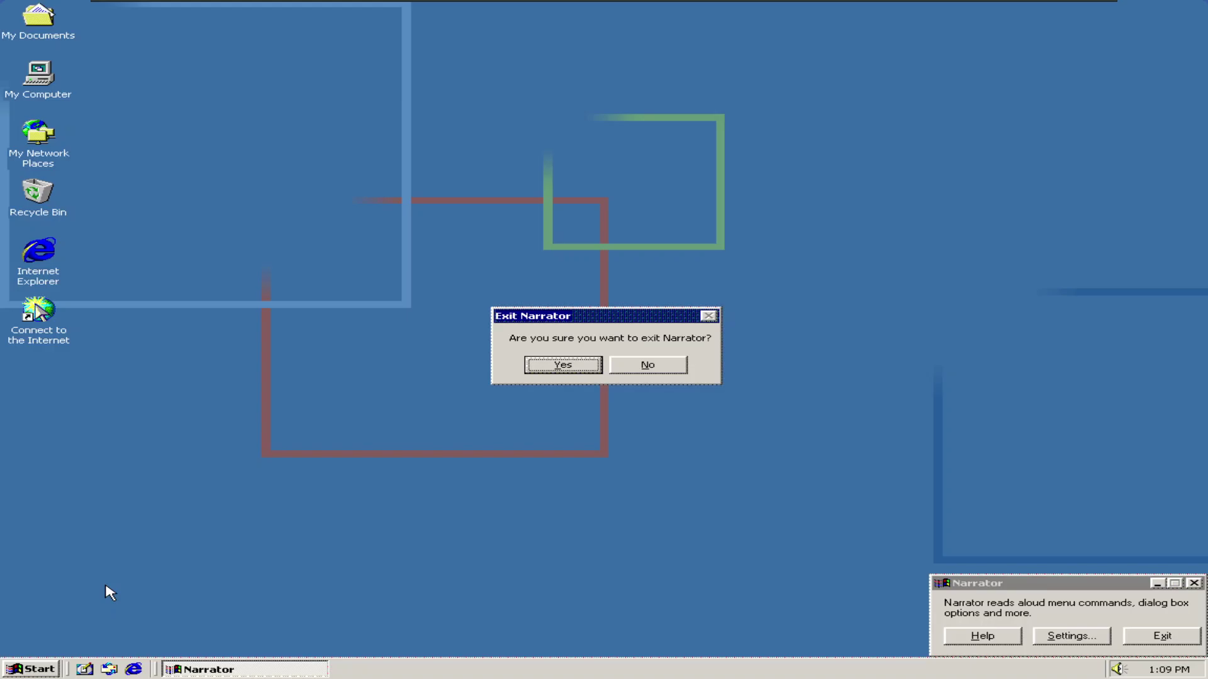
key(Return)
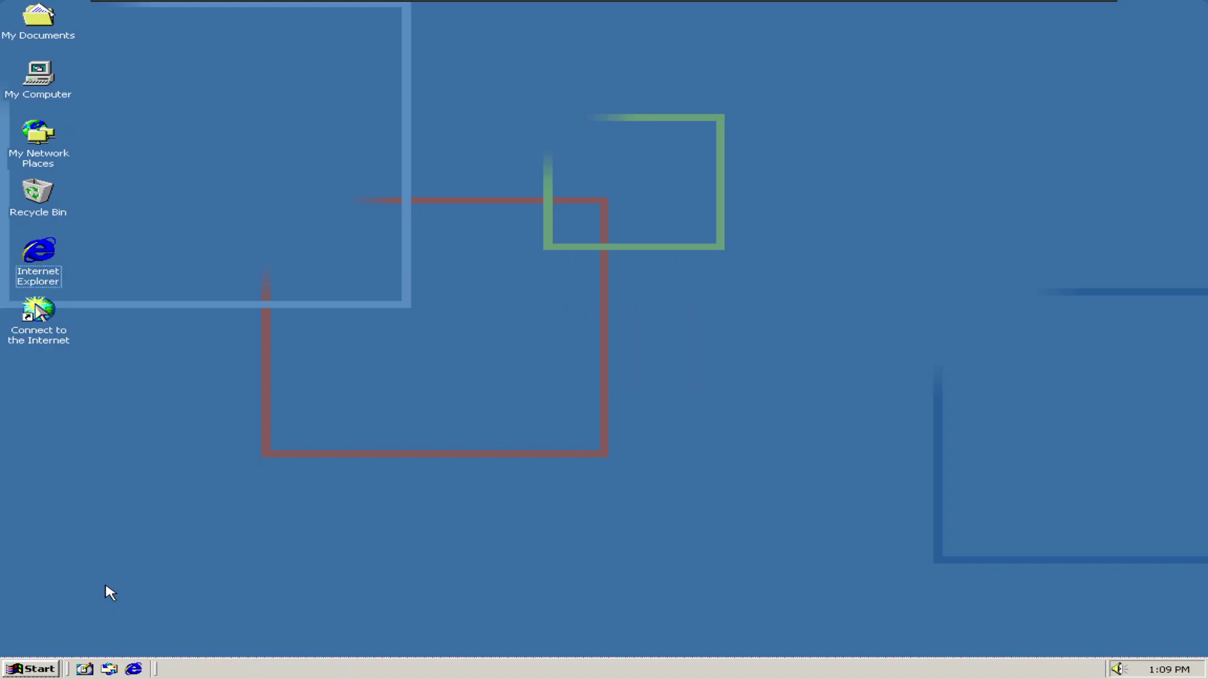